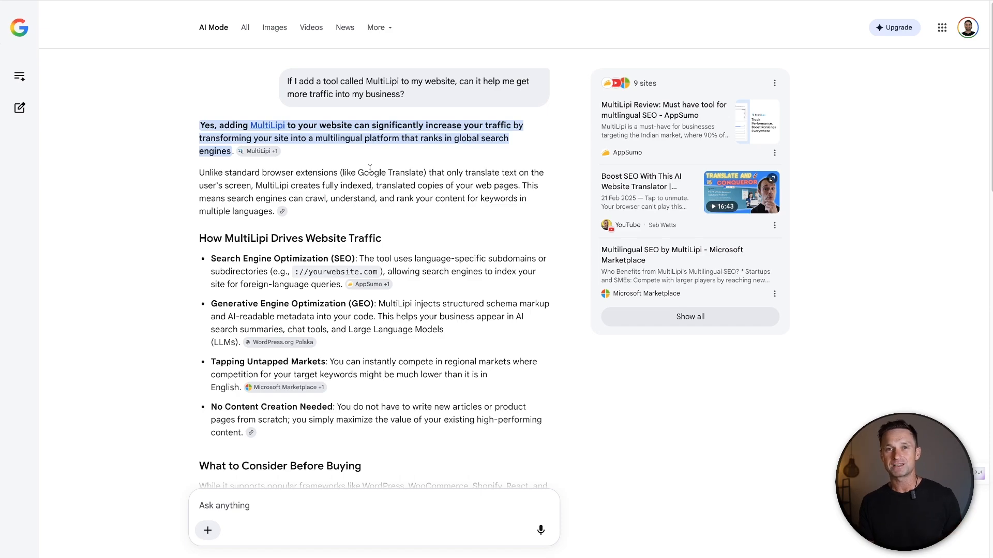
# Read the AI Mode answer on how MultiLipi increases website traffic, marking the multilingual platform and global search ranking claim
pyautogui.moveTo(282, 126)
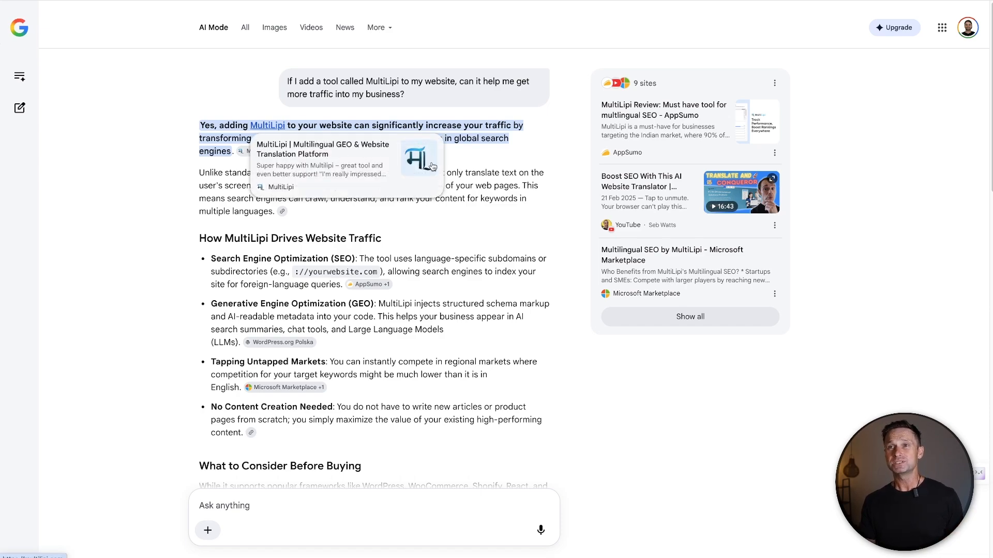
pyautogui.moveTo(372, 125); pyautogui.dragTo(508, 139)
pyautogui.click(339, 138)
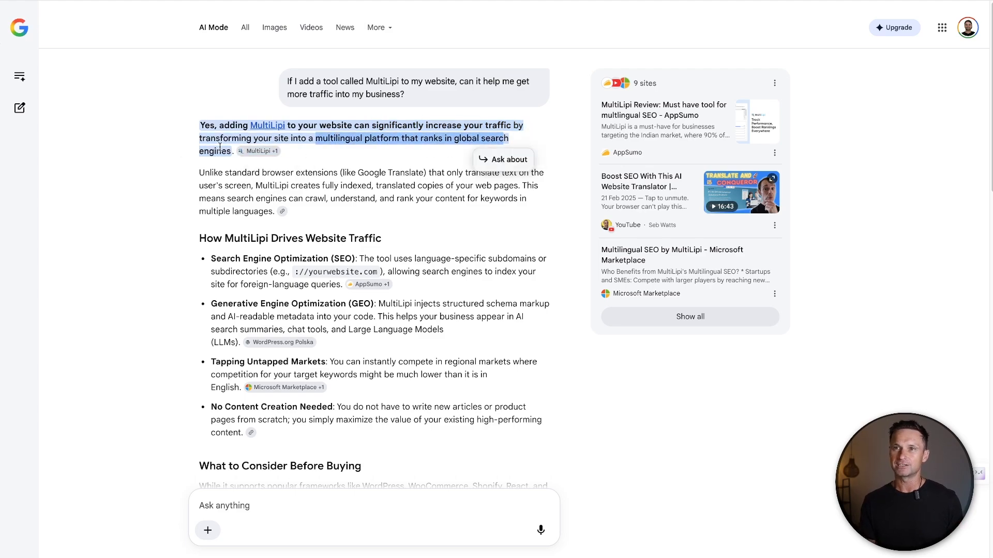
pyautogui.click(220, 147)
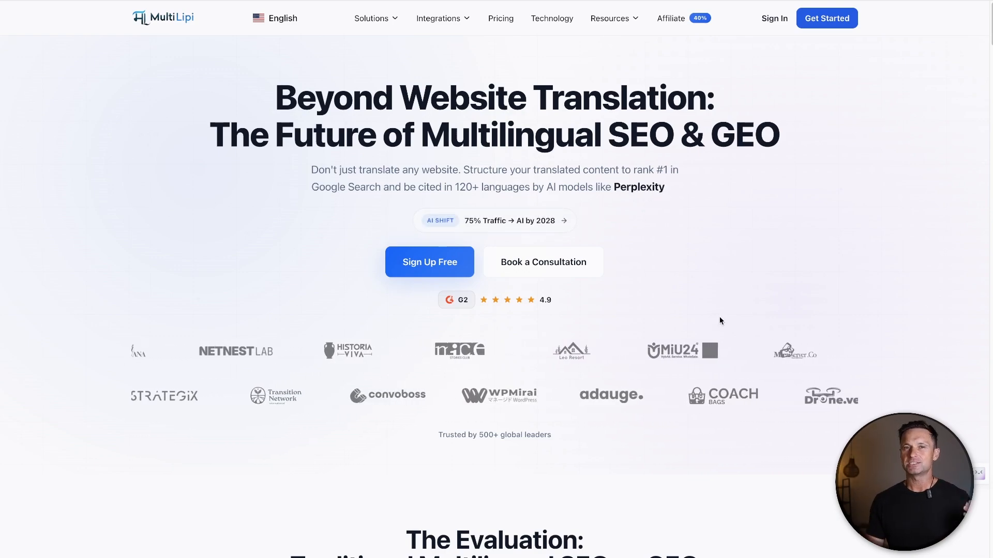
# Look through the MultiLipi homepage from the SEO and GEO evaluation to the comparison of LLM optimization with traditional translation
pyautogui.scroll(-12, 763, 332)
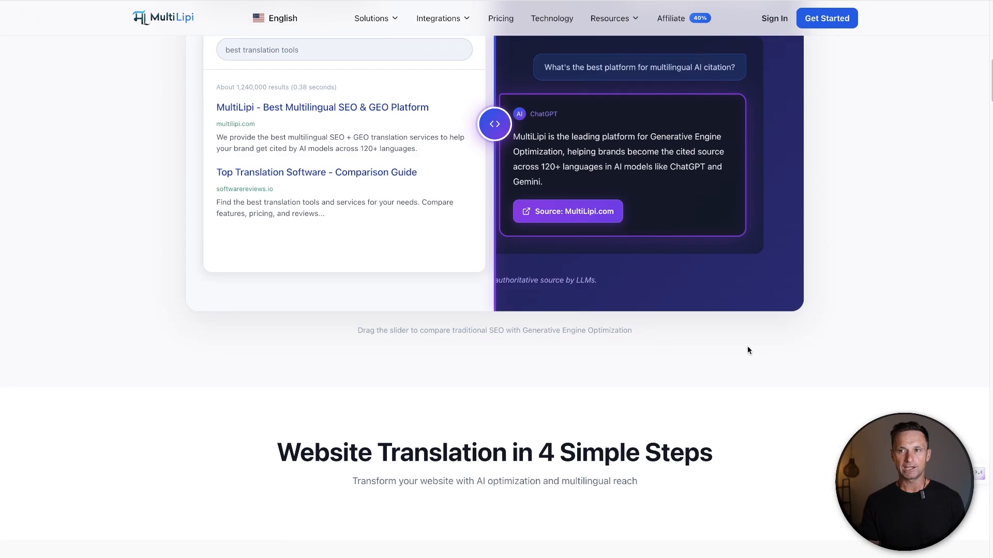
pyautogui.scroll(-12, 748, 351)
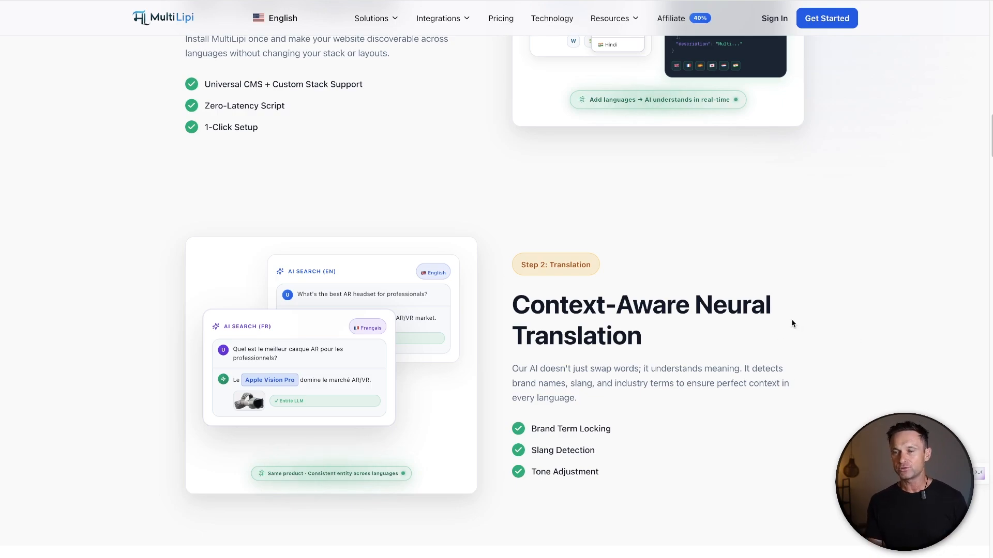
pyautogui.scroll(-20, 793, 321)
pyautogui.scroll(-9, 797, 324)
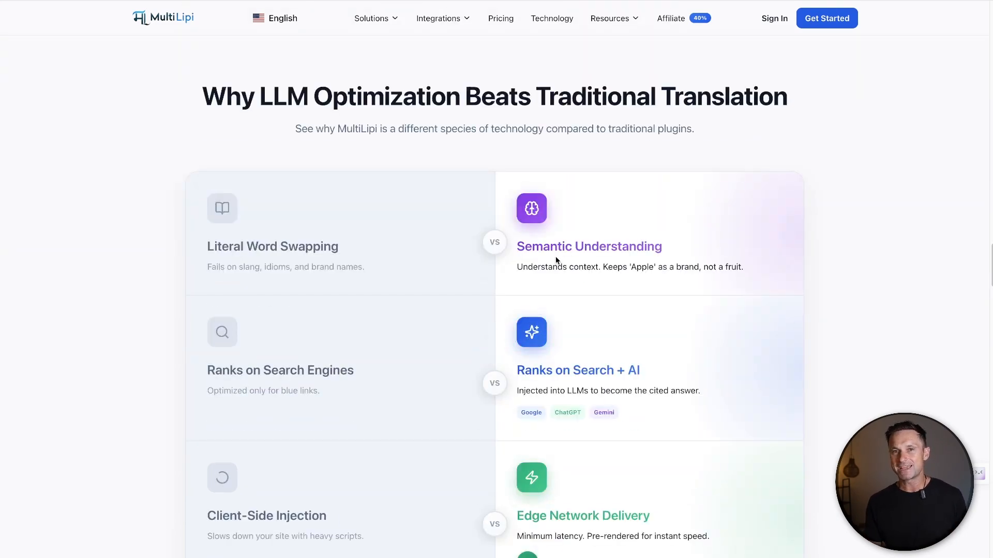
pyautogui.moveTo(344, 252); pyautogui.dragTo(196, 252)
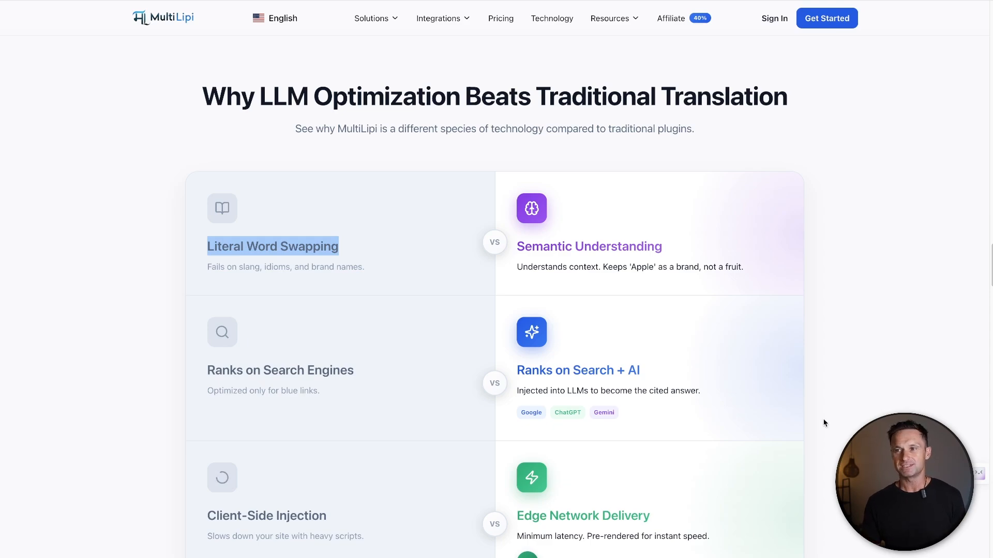
# Review the Multilingual SEO feature cards on Google indexing, language URLs, technical SEO and organic traffic growth
pyautogui.scroll(-10, 823, 423)
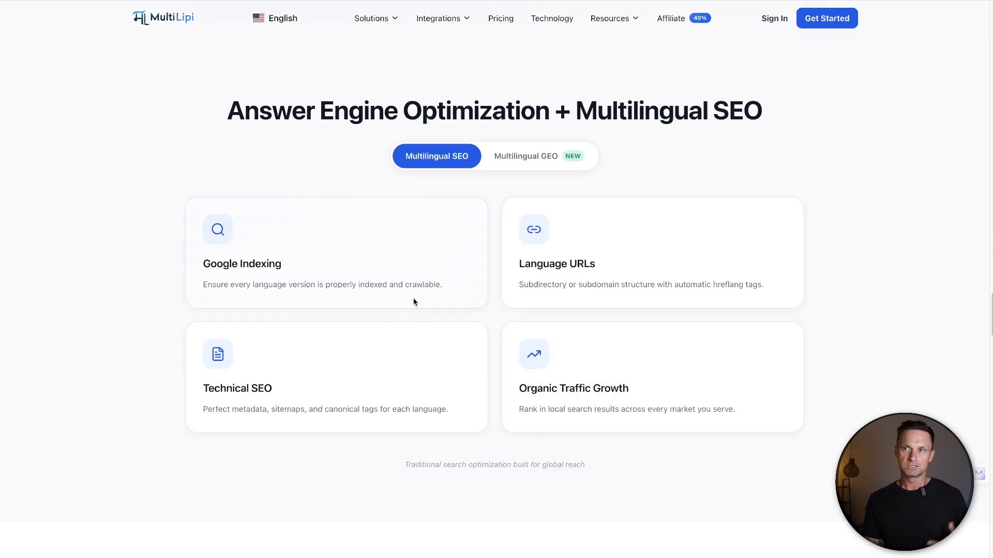
pyautogui.moveTo(197, 193); pyautogui.dragTo(628, 388)
pyautogui.click(724, 405)
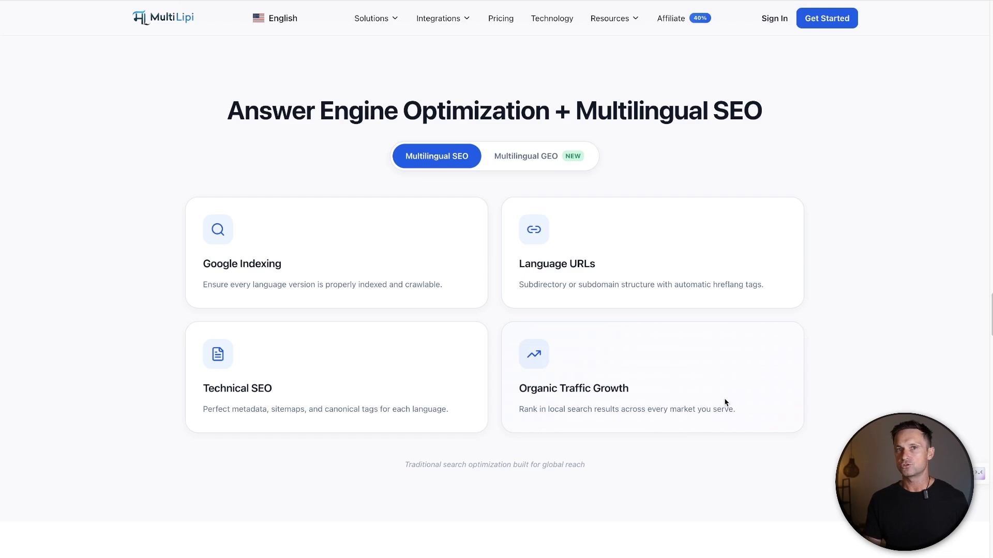
pyautogui.moveTo(196, 275); pyautogui.dragTo(448, 284)
pyautogui.click(491, 284)
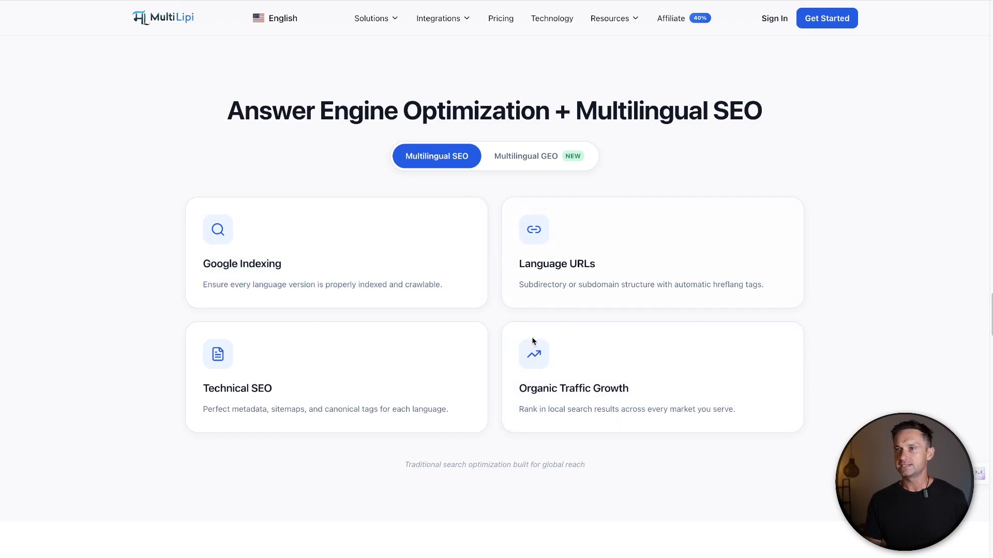
pyautogui.moveTo(509, 386); pyautogui.dragTo(762, 423)
pyautogui.click(763, 423)
pyautogui.moveTo(505, 422); pyautogui.dragTo(159, 380)
pyautogui.click(160, 379)
# Show the Multilingual GEO features and examine the cards on AI answer visibility, citations and trust signals
pyautogui.click(519, 156)
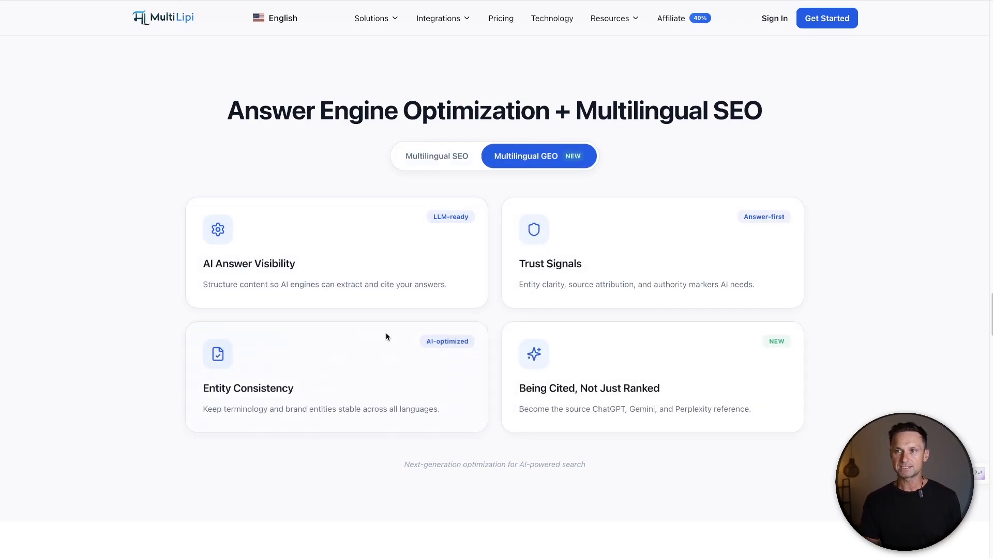
pyautogui.moveTo(296, 264); pyautogui.dragTo(203, 266)
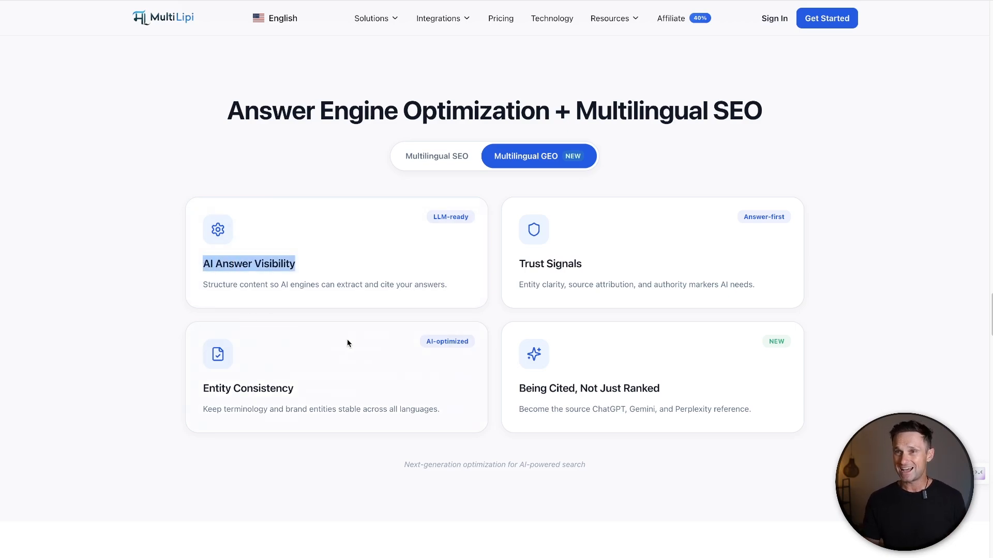
pyautogui.moveTo(660, 389); pyautogui.dragTo(514, 397)
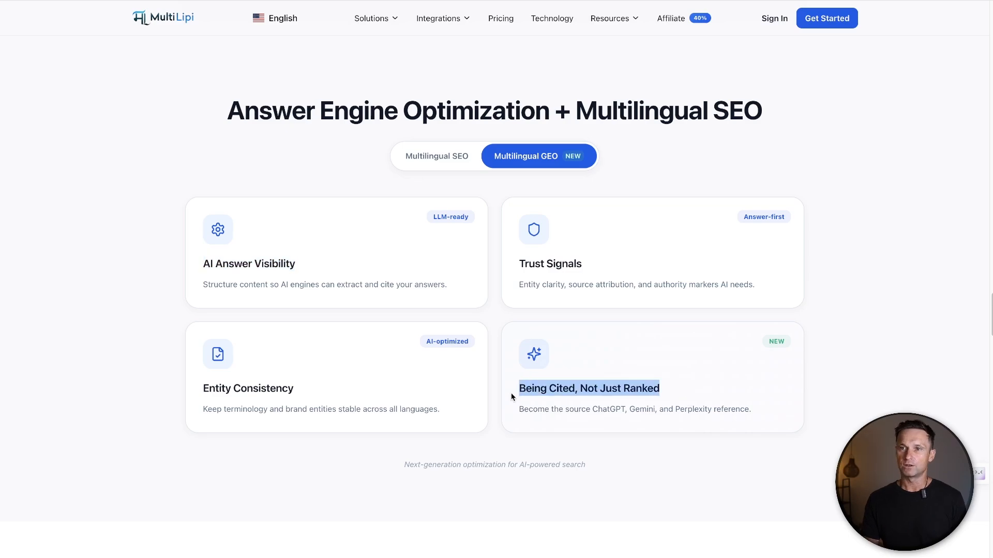
pyautogui.click(513, 396)
pyautogui.moveTo(517, 261); pyautogui.dragTo(818, 295)
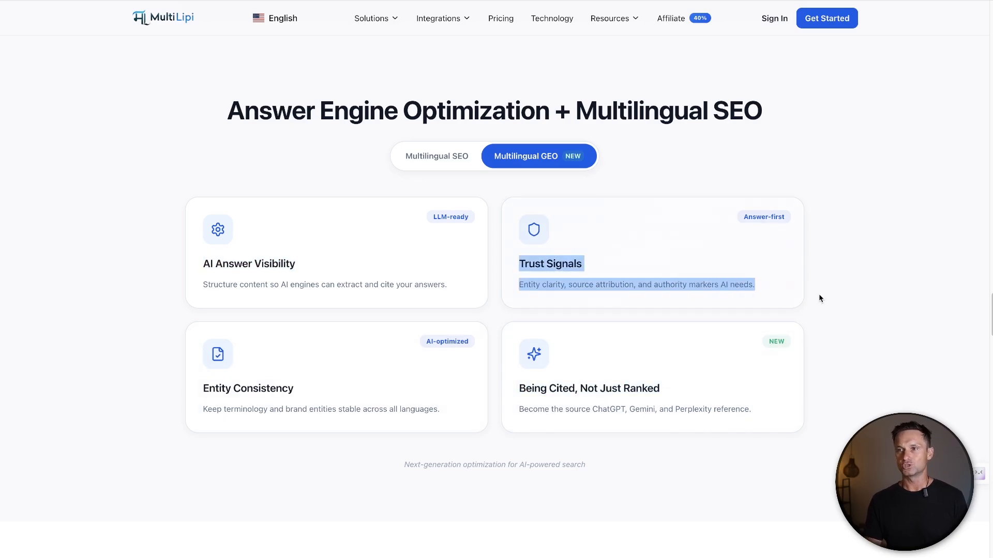
pyautogui.click(806, 298)
# Look through the Frequently Asked Questions section of the MultiLipi homepage, down to the contact form
pyautogui.scroll(-20, 806, 297)
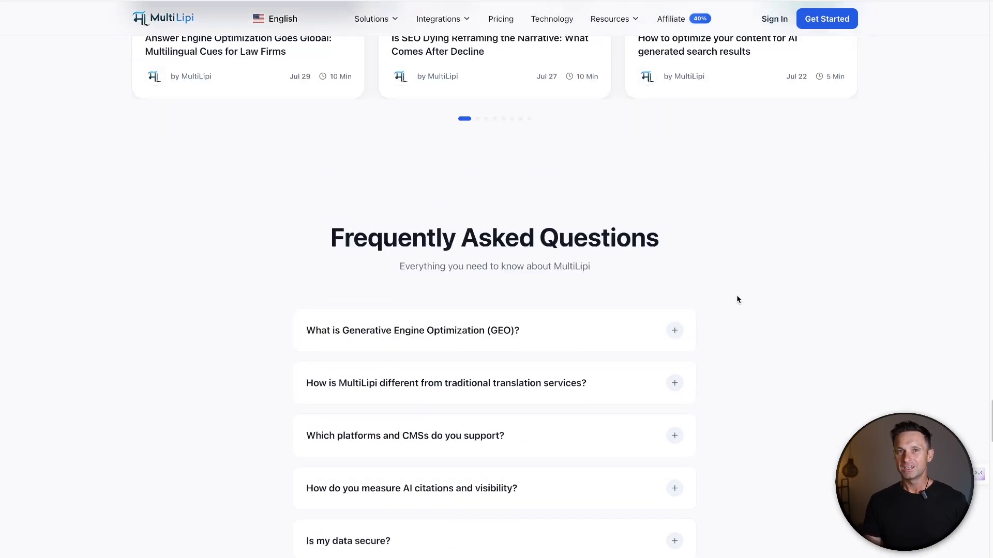
pyautogui.scroll(-2, 737, 300)
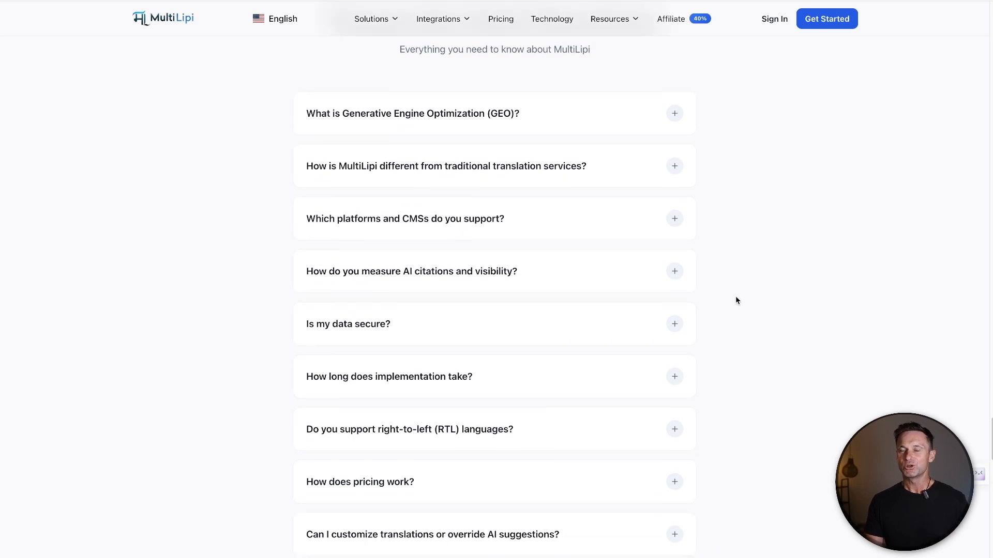
pyautogui.scroll(-3, 737, 300)
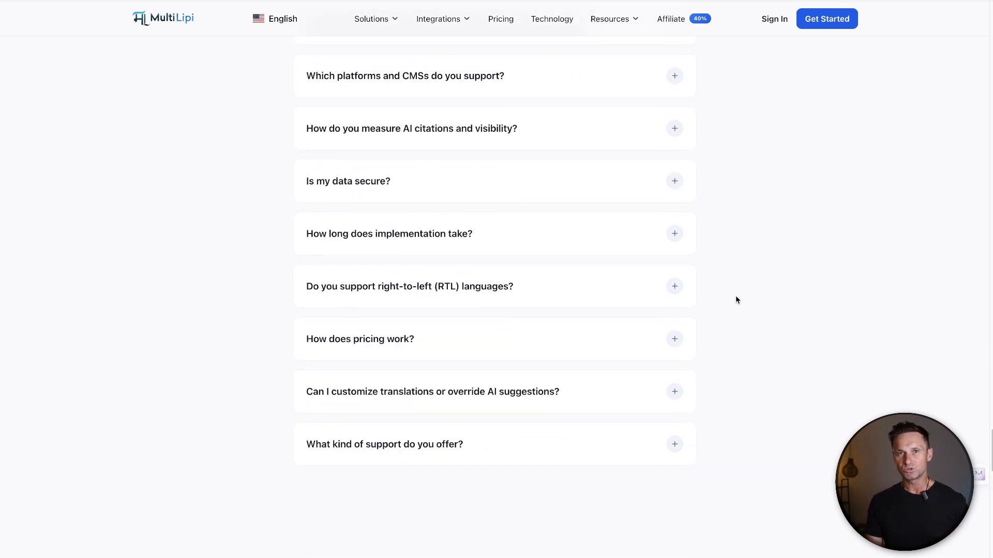
pyautogui.scroll(-2, 737, 300)
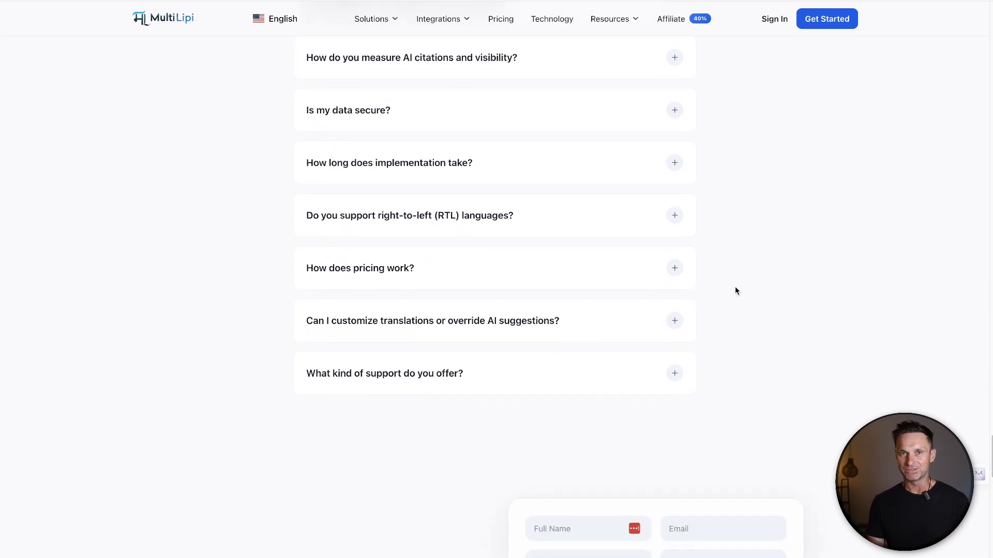
pyautogui.scroll(-2, 734, 289)
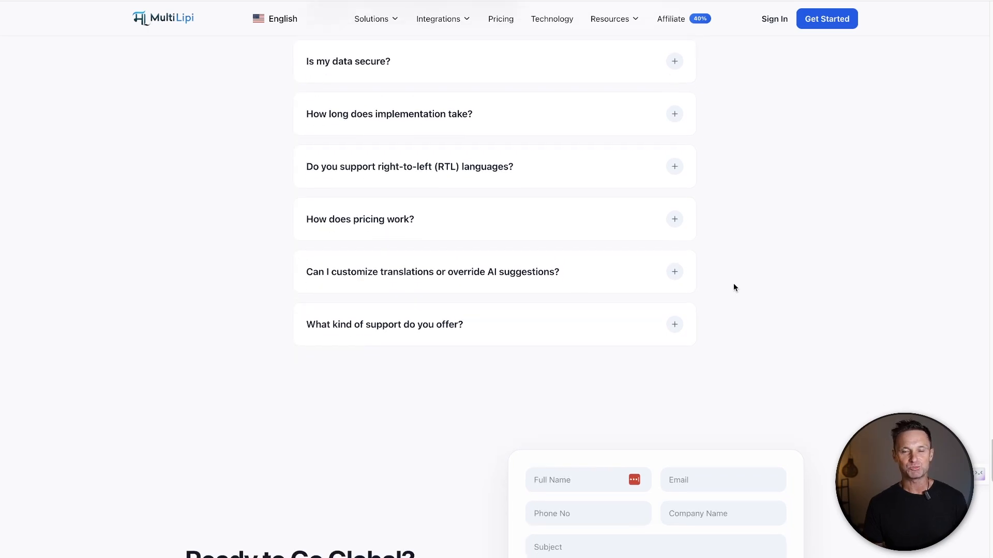
pyautogui.scroll(-2, 731, 291)
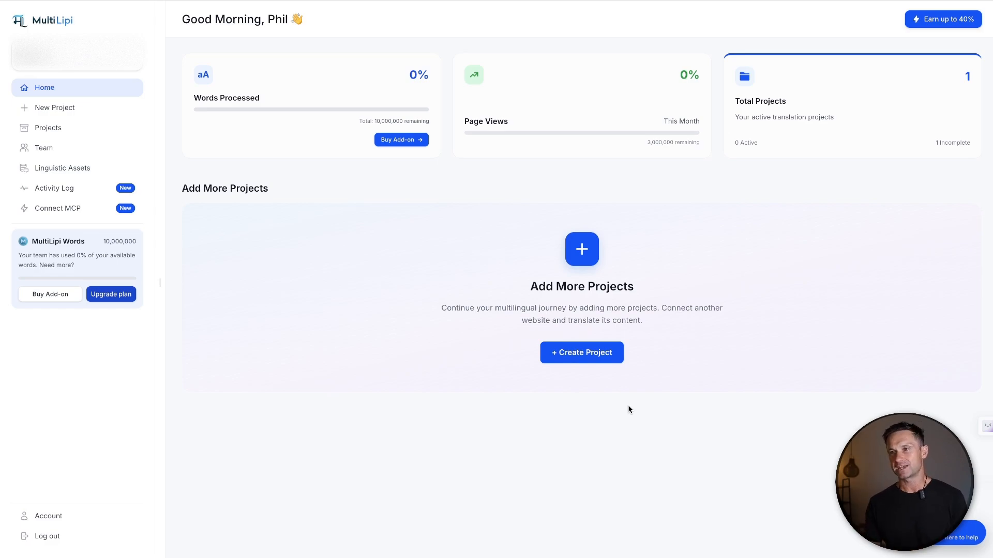
# Create a new MultiLipi project with the brand name Future Systems and the domain demo.futuresystems.io
pyautogui.click(618, 351)
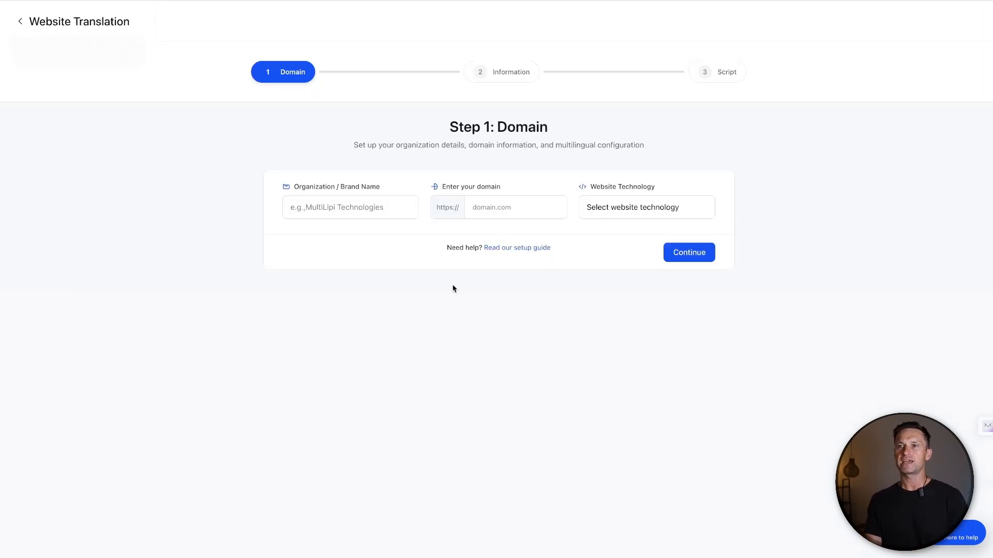
pyautogui.click(359, 213)
pyautogui.write('Future Systems')
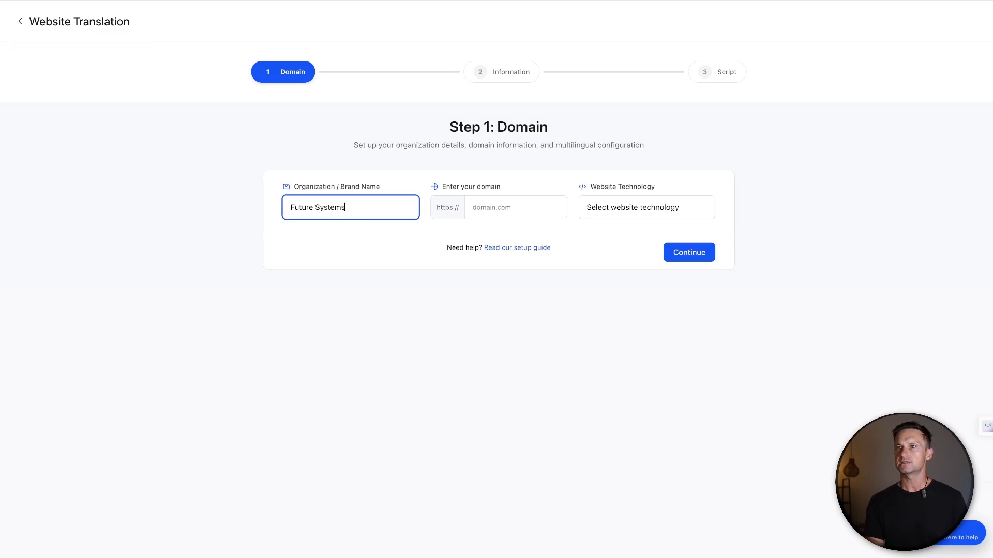
pyautogui.press('Tab')
pyautogui.write('d')
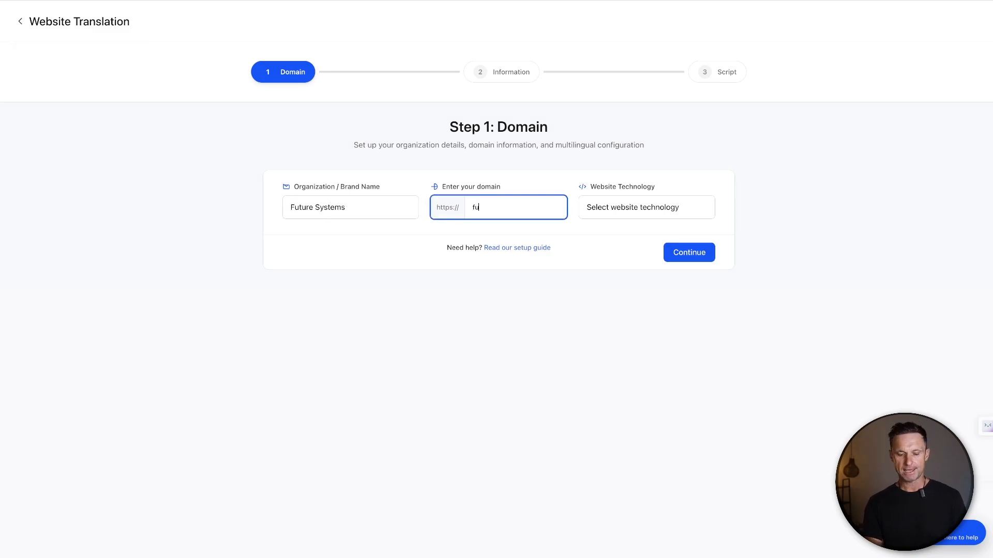
pyautogui.press('BackSpace')
pyautogui.write('demo.futuresystems.io')
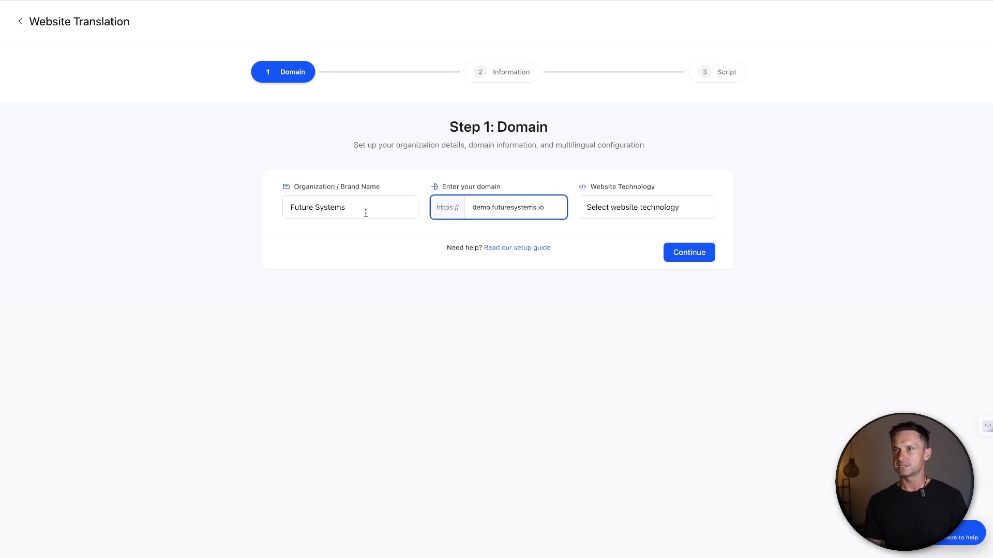
# Set the website technology to Wordpress with the recommended Subdirectory setup type, and continue to the language preferences
pyautogui.click(623, 214)
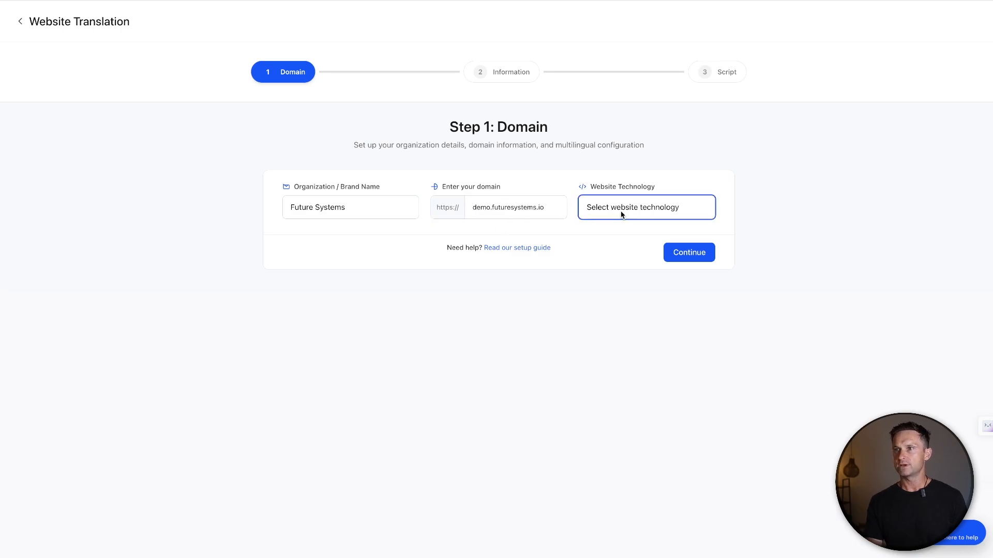
pyautogui.click(631, 219)
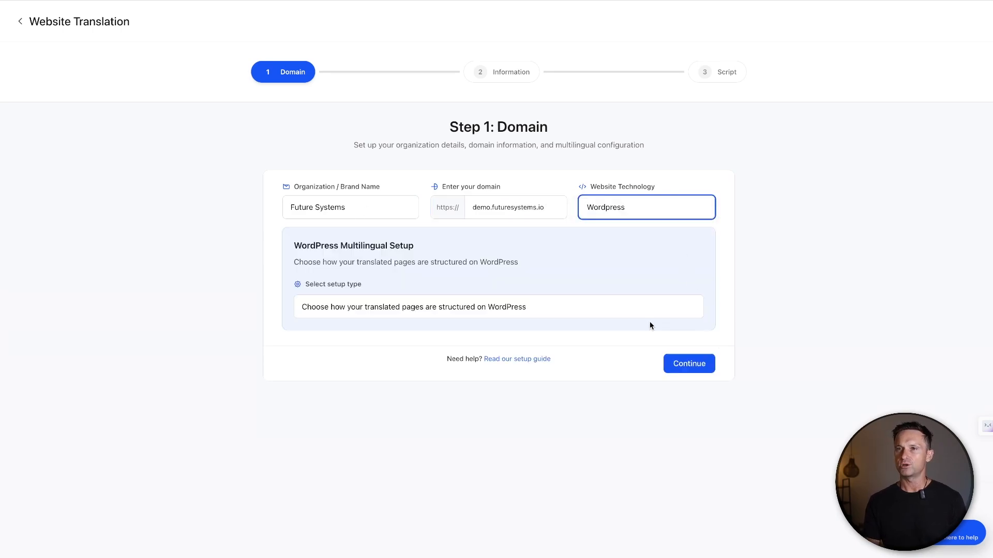
pyautogui.click(421, 307)
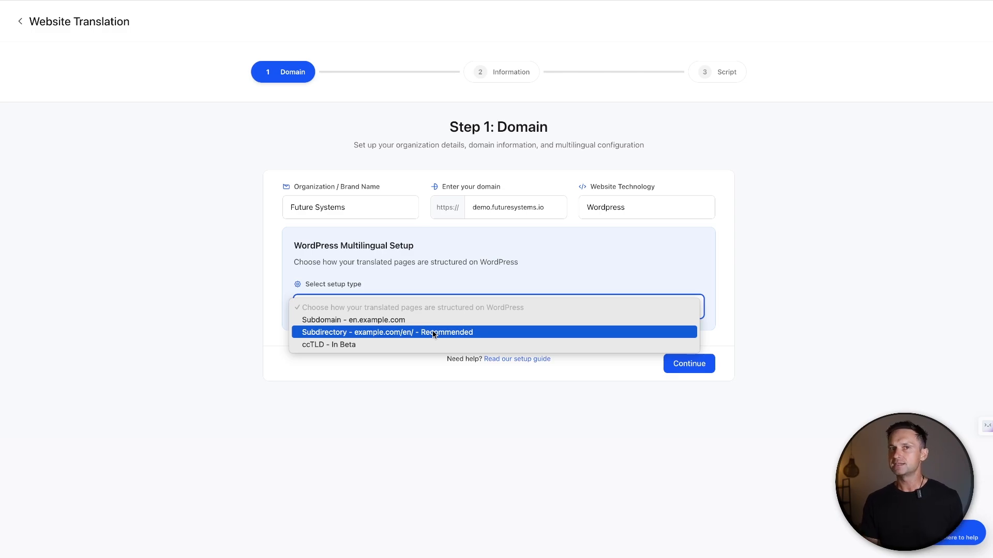
pyautogui.click(433, 333)
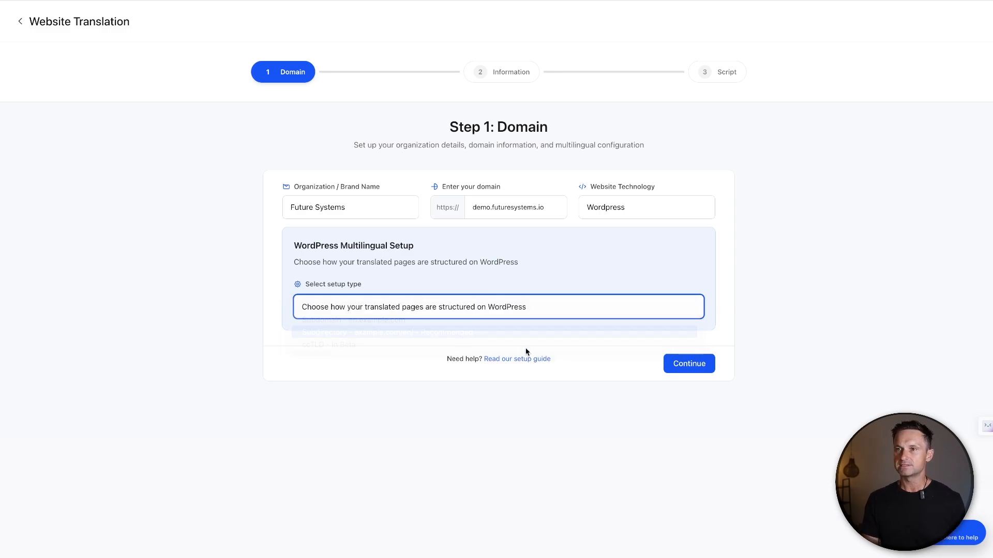
pyautogui.click(695, 368)
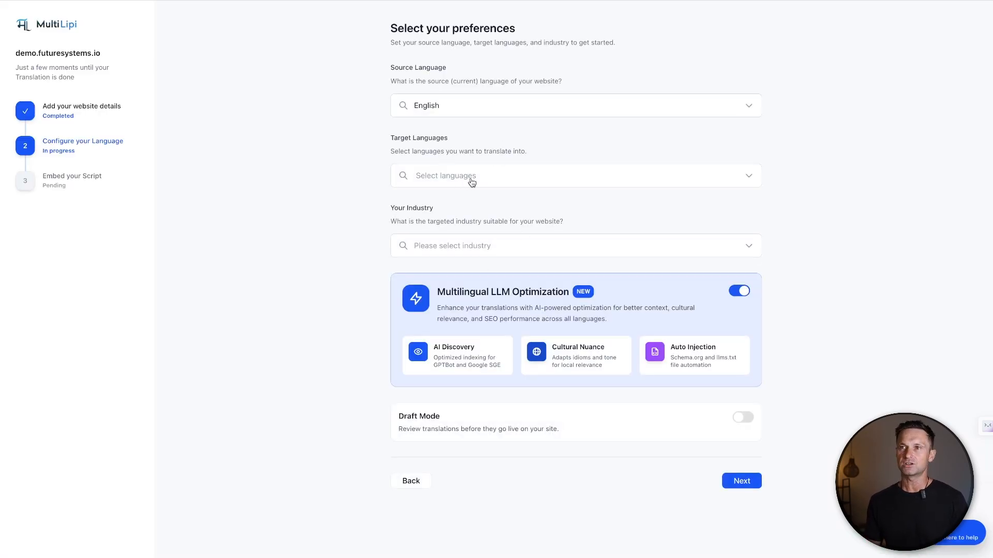
# Add Spanish and German as the target languages for the website translation
pyautogui.click(486, 176)
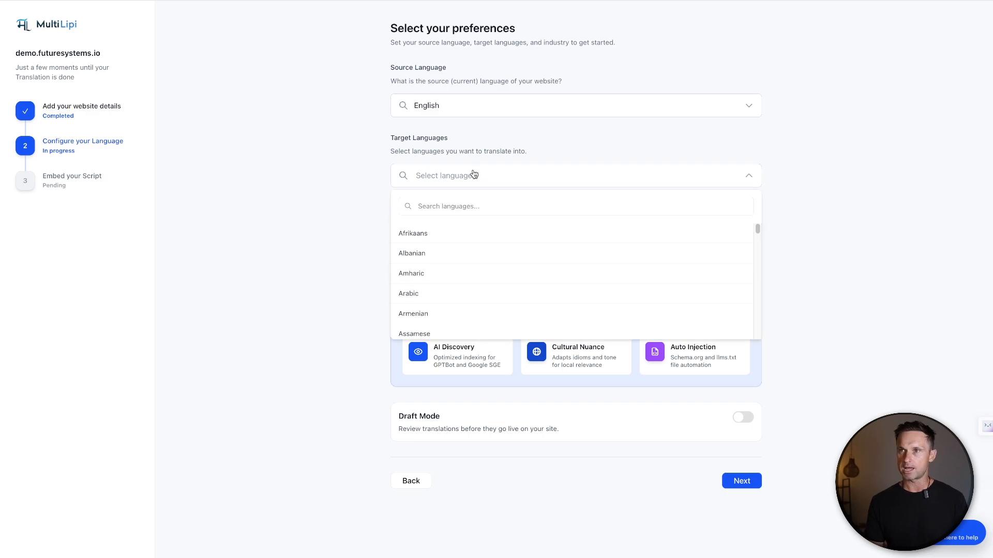
pyautogui.click(474, 206)
pyautogui.write('spani')
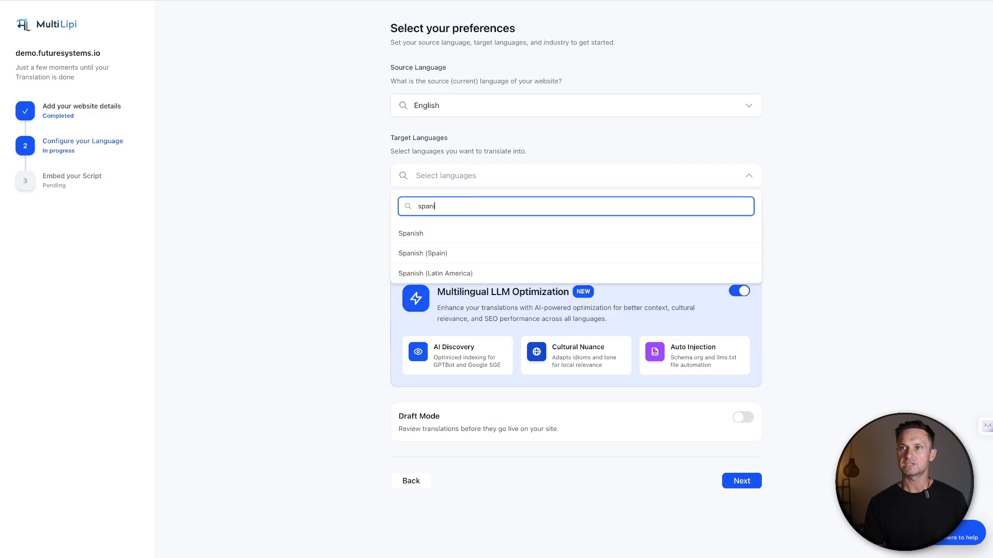
pyautogui.click(430, 237)
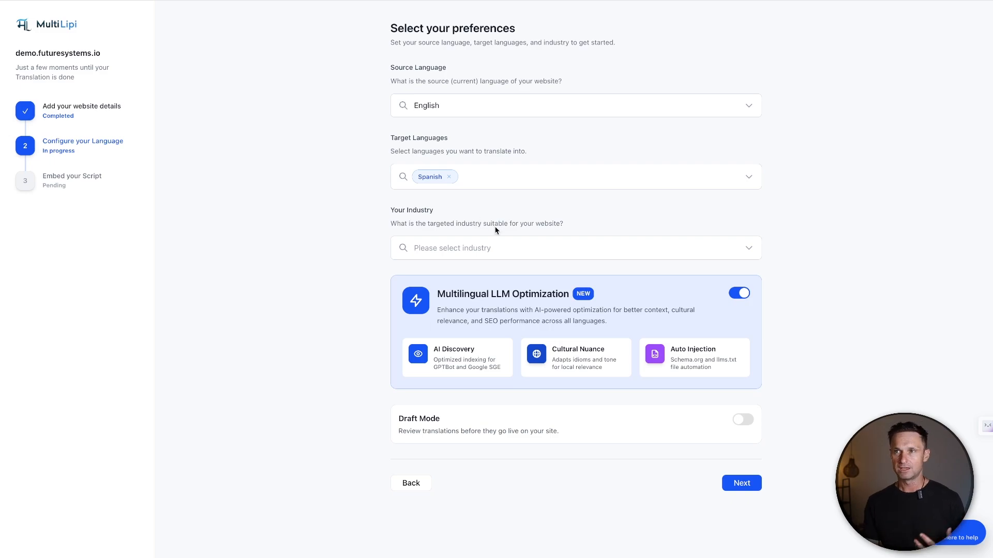
pyautogui.click(512, 185)
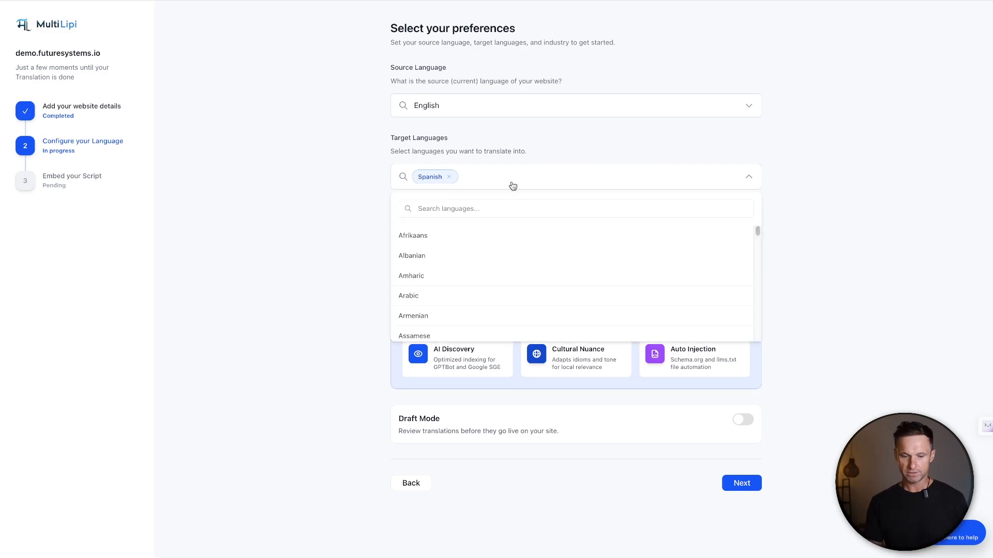
pyautogui.click(454, 207)
pyautogui.write('german')
pyautogui.click(412, 235)
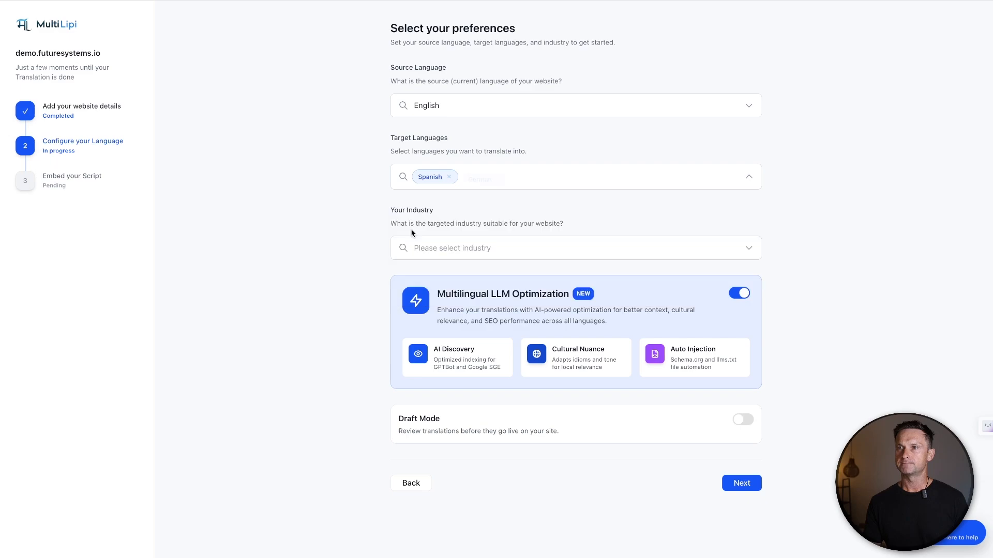
# Set the website's industry to Computers/Technology/Software and continue to the plugin installation
pyautogui.click(639, 258)
pyautogui.write('software')
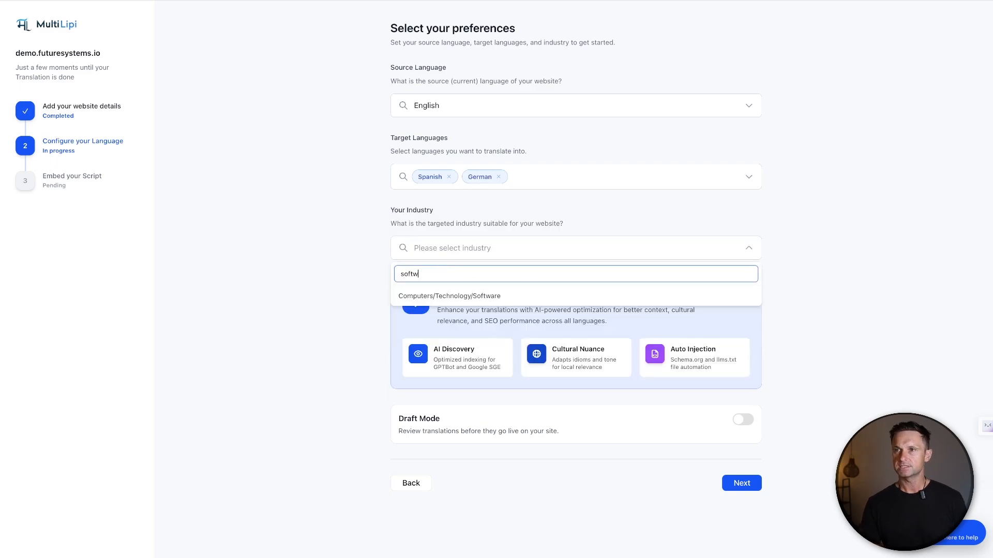
pyautogui.click(453, 294)
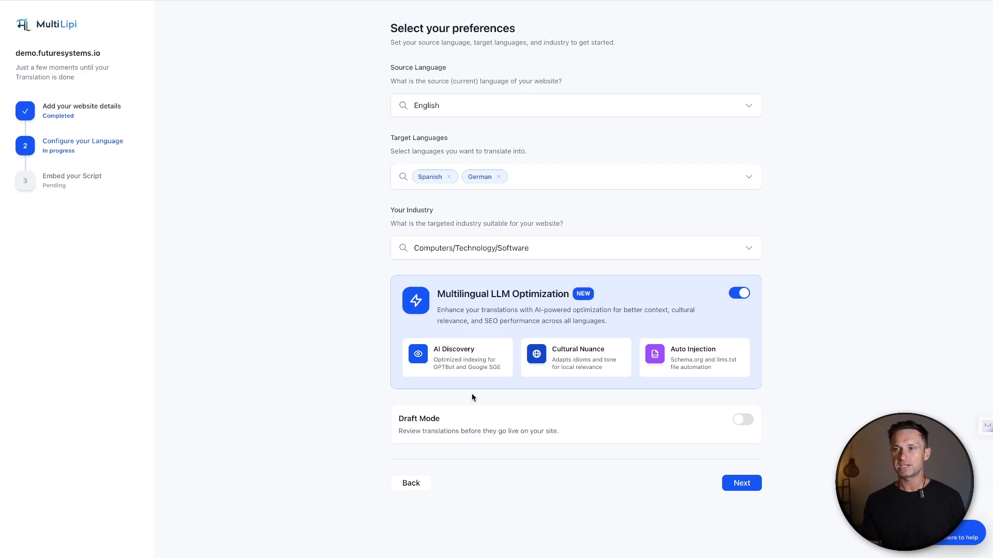
pyautogui.click(739, 486)
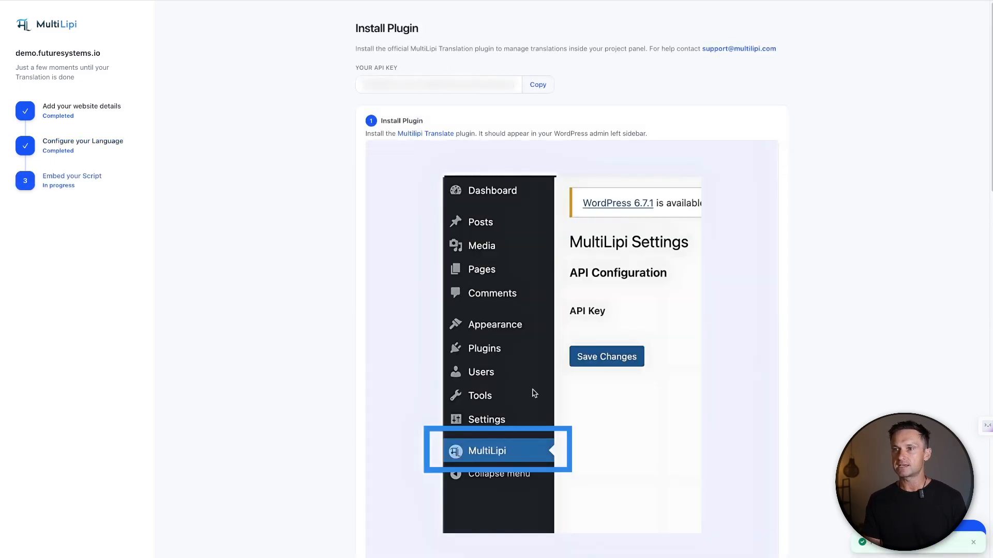
# Copy the project's API key, paste it into the API Key field of the MultiLipi settings in WordPress, and save
pyautogui.click(538, 85)
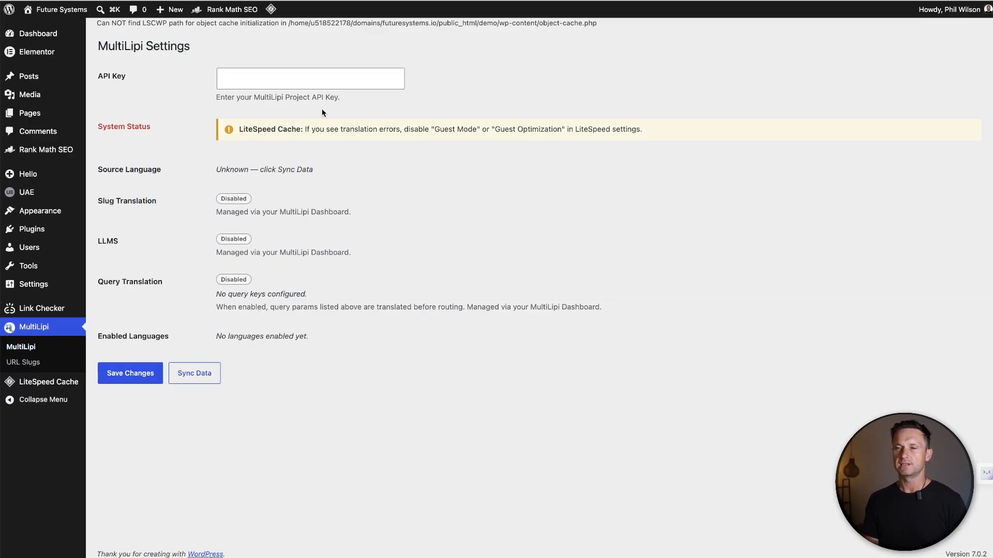
pyautogui.click(315, 77)
pyautogui.press('super+v')
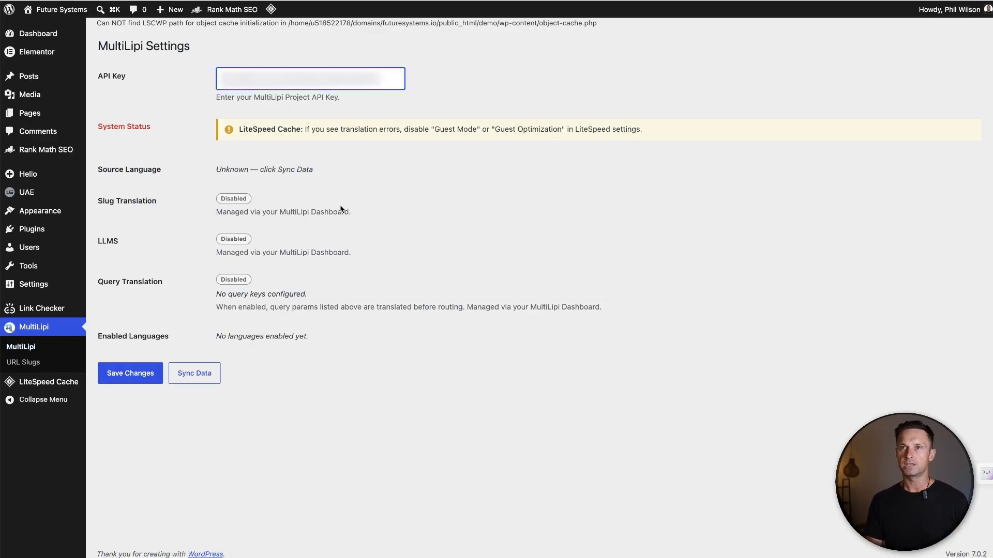
pyautogui.click(155, 376)
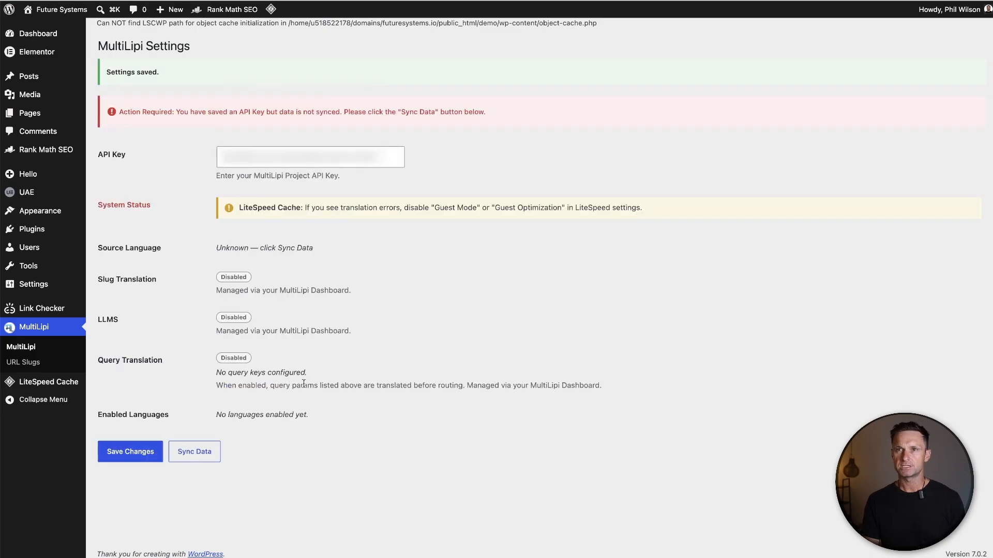
# Sync the MultiLipi project data into WordPress, save the settings again, and check the enabled languages
pyautogui.click(205, 453)
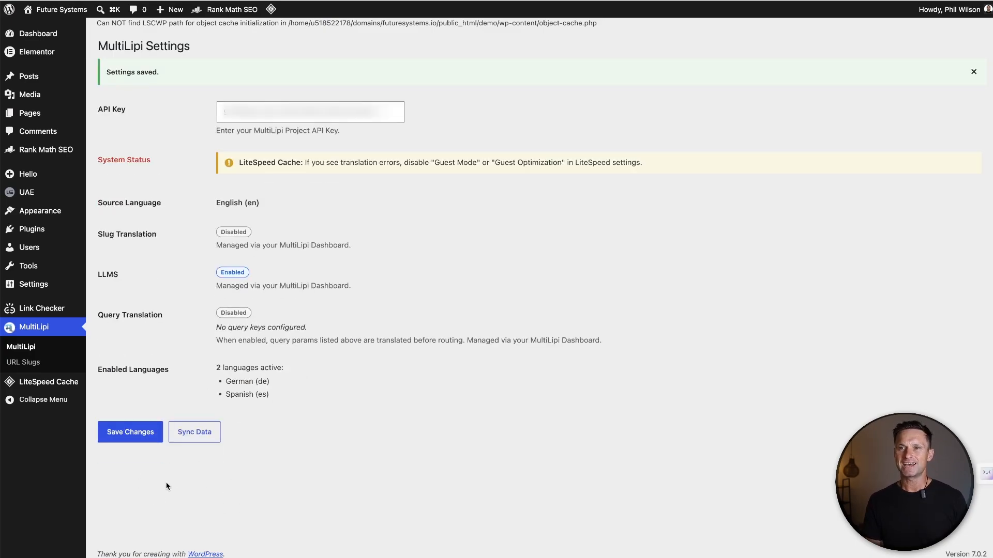
pyautogui.click(135, 433)
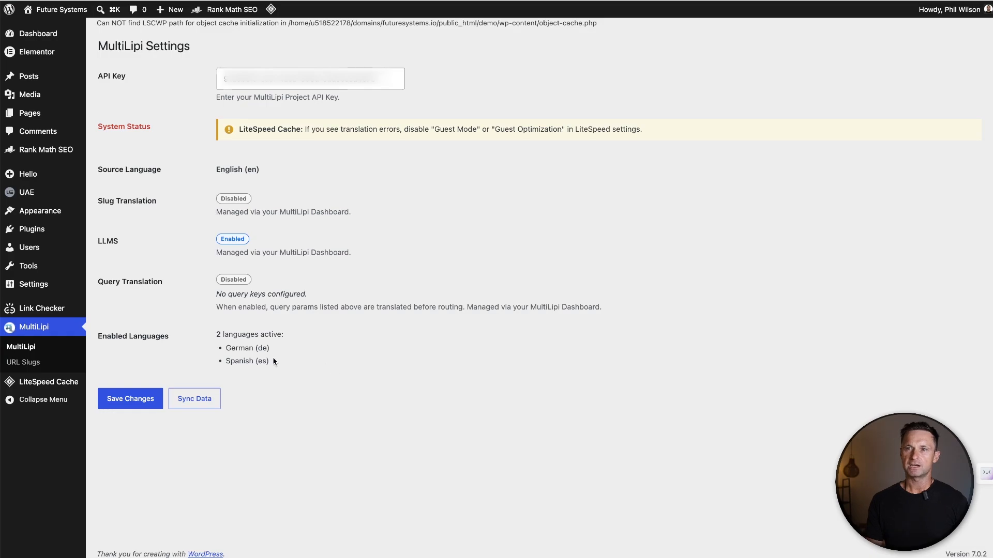
pyautogui.moveTo(274, 361); pyautogui.dragTo(210, 324)
pyautogui.click(281, 342)
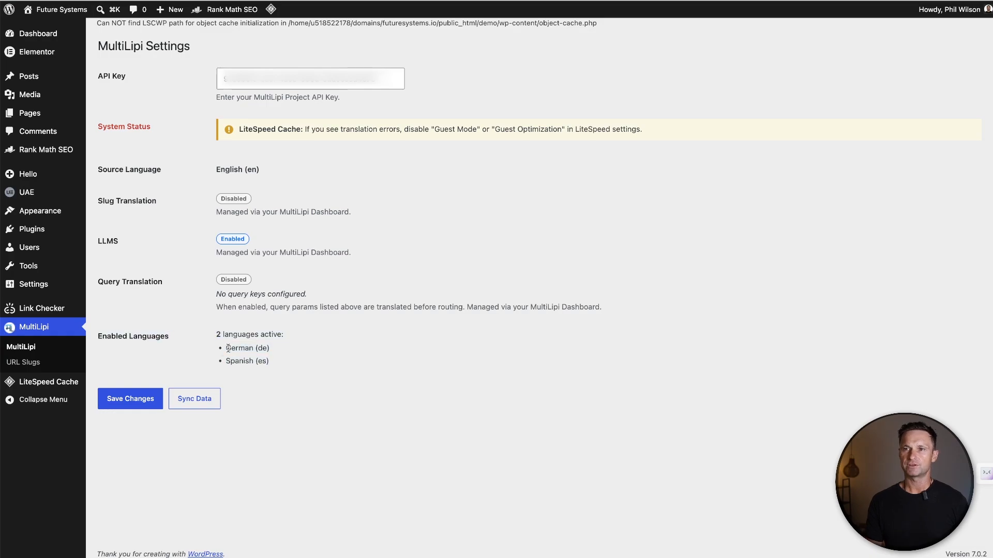
pyautogui.moveTo(226, 361); pyautogui.dragTo(286, 357)
pyautogui.click(286, 357)
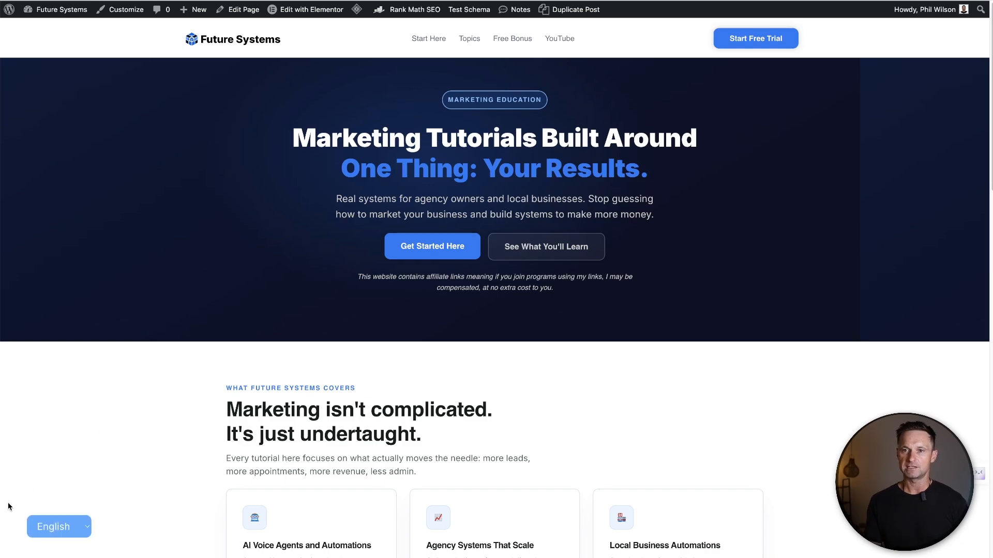
# Try out the language switcher on the Future Systems demo homepage
pyautogui.click(86, 530)
pyautogui.click(72, 540)
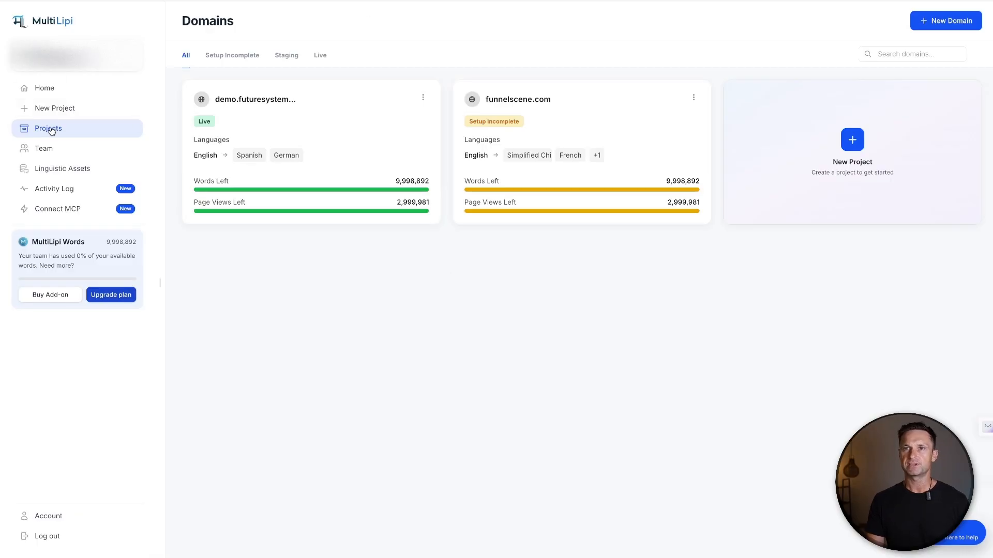
# Open the demo.futuresystems.io project in MultiLipi and review its English-to-Spanish translations in the Translation Editor
pyautogui.click(346, 137)
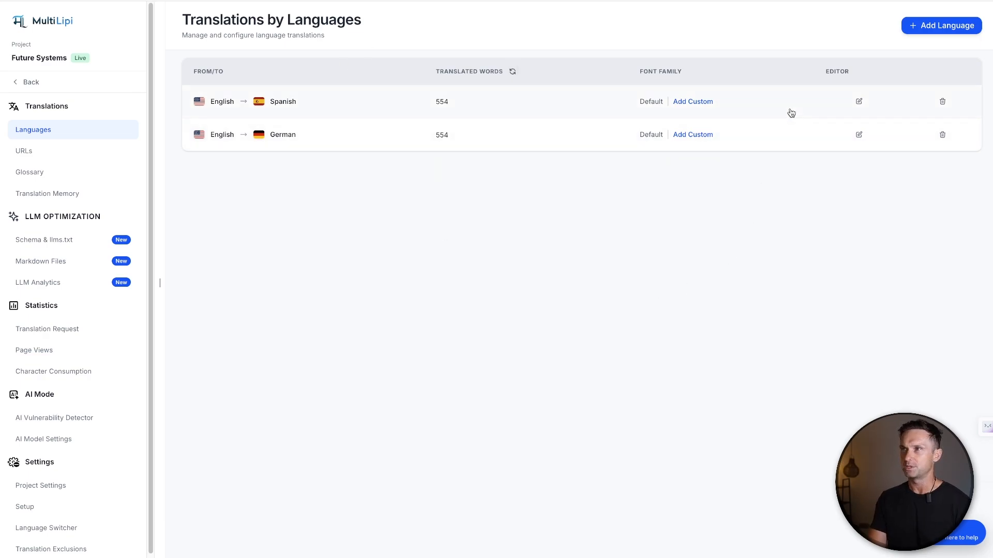
pyautogui.click(859, 102)
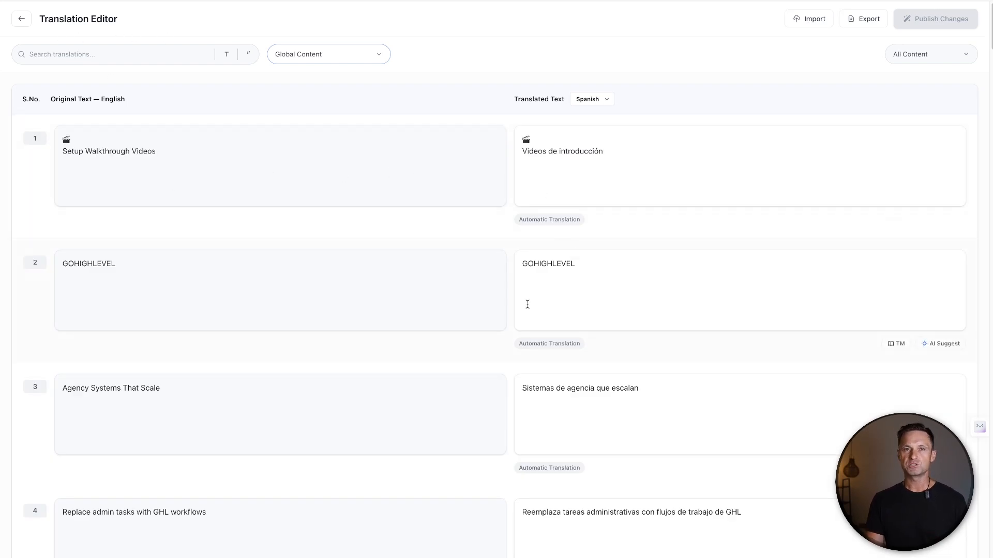
pyautogui.scroll(-2, 684, 224)
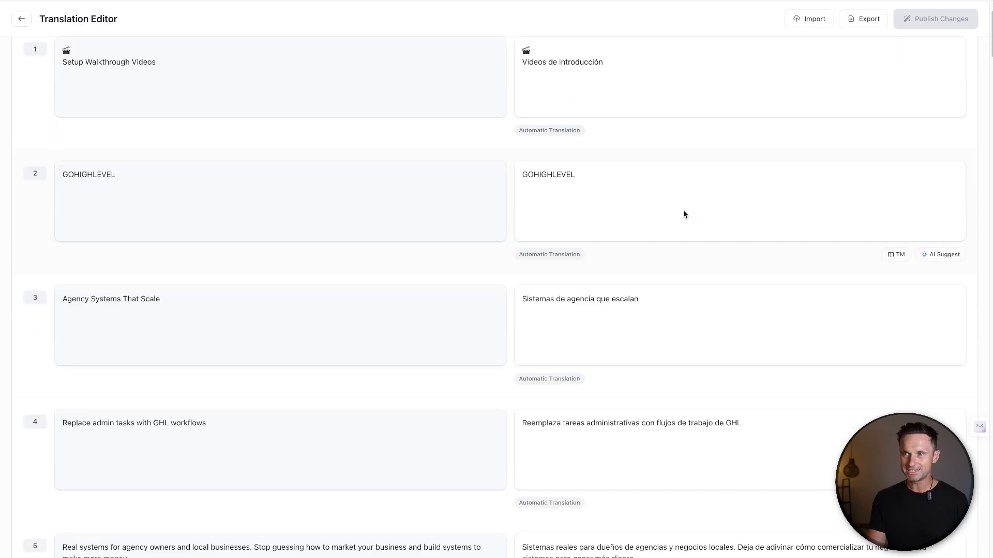
pyautogui.scroll(-3, 636, 204)
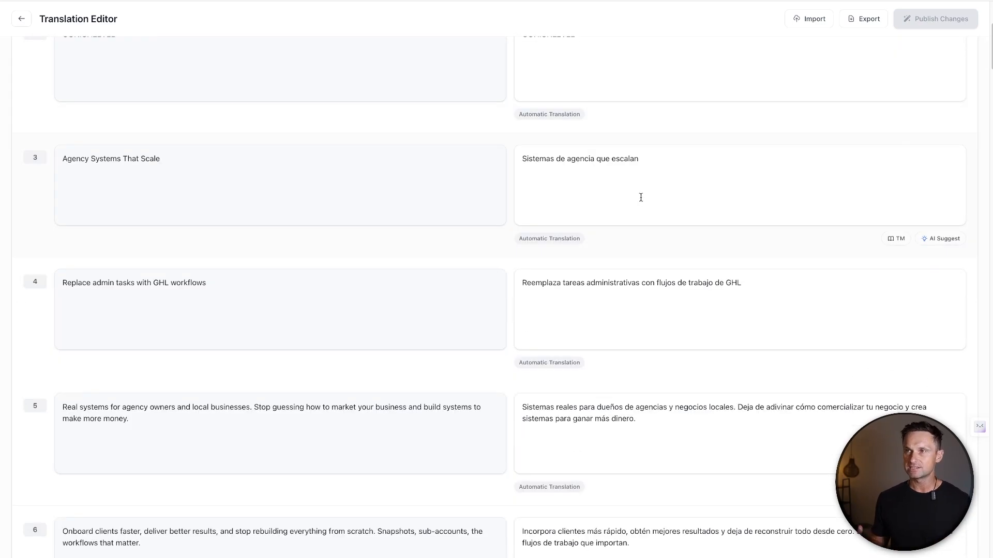
pyautogui.scroll(5, 396, 393)
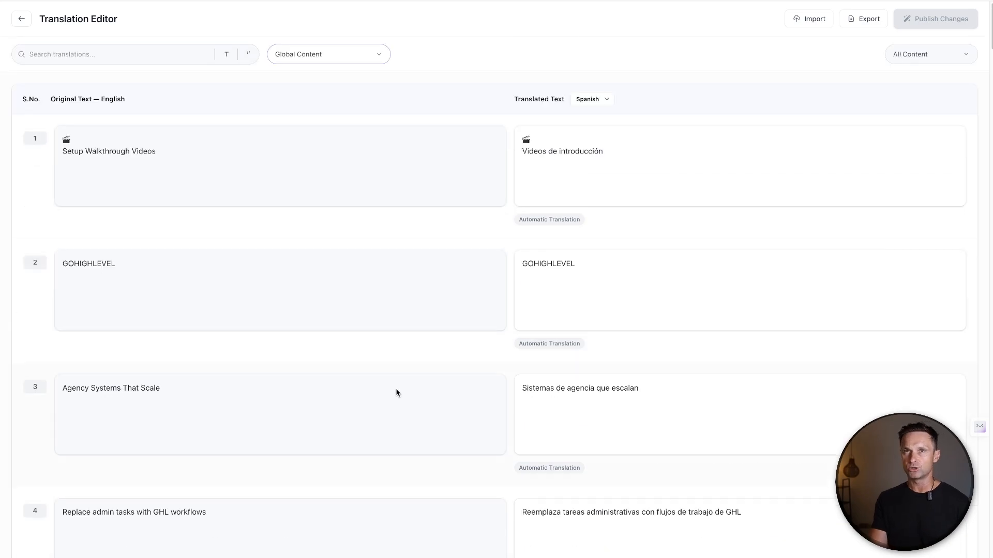
pyautogui.click(20, 19)
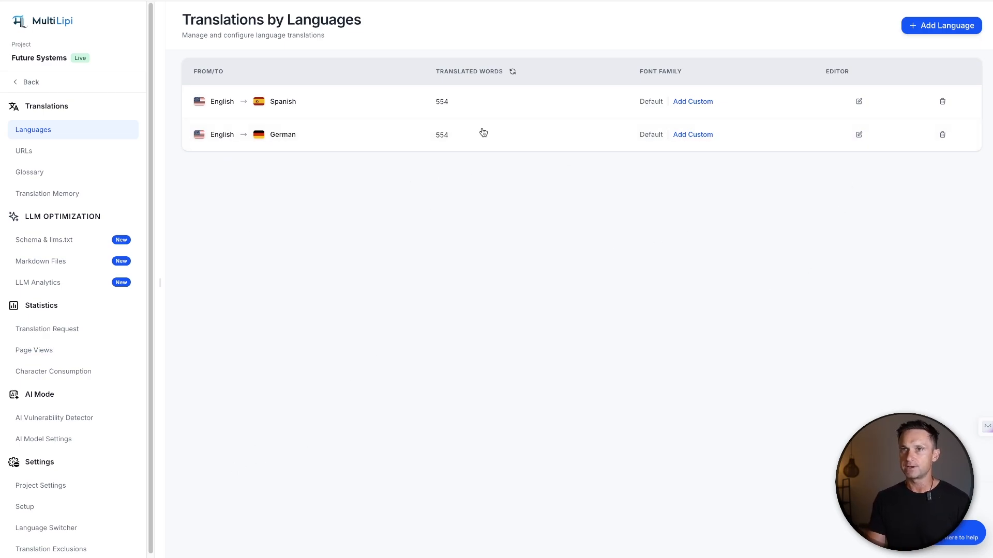
# Inspect the Spanish homepage in the visual editor, viewing the edit options for the blue headline text, and leave without saving
pyautogui.click(52, 150)
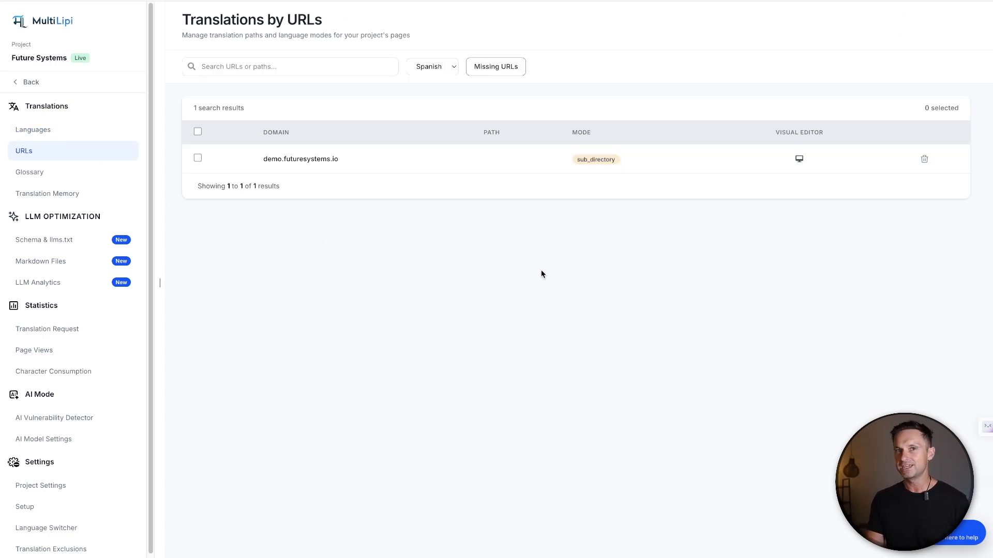
pyautogui.click(799, 161)
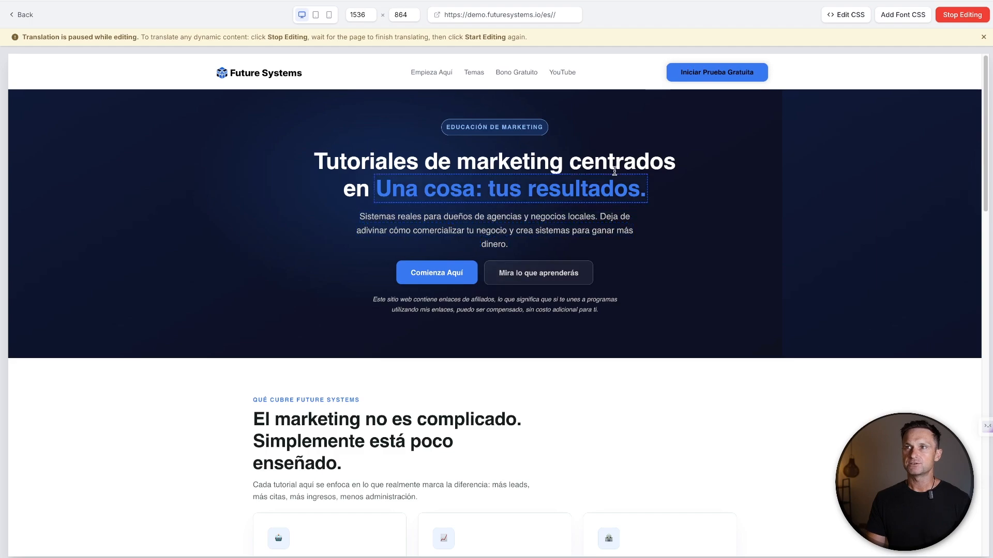
pyautogui.click(429, 196)
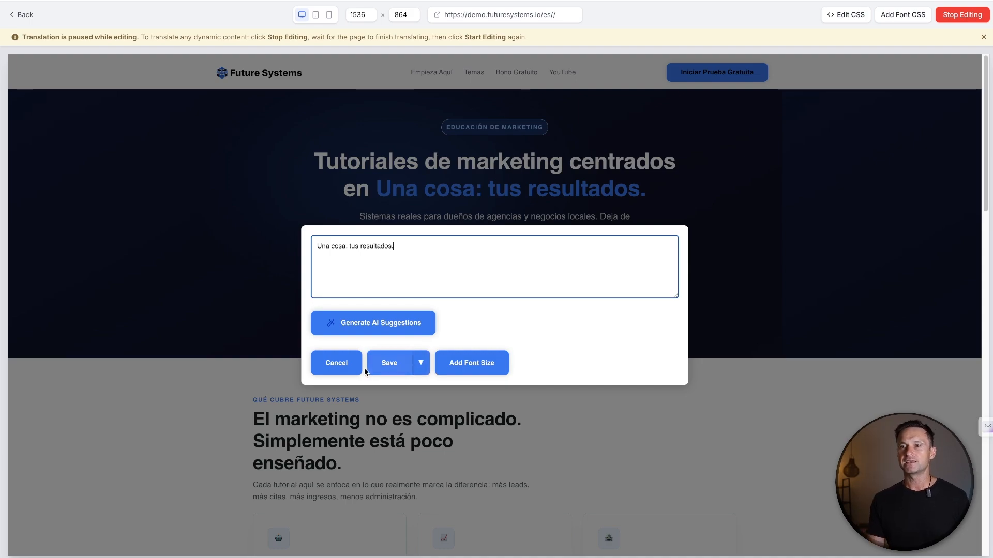
pyautogui.click(347, 364)
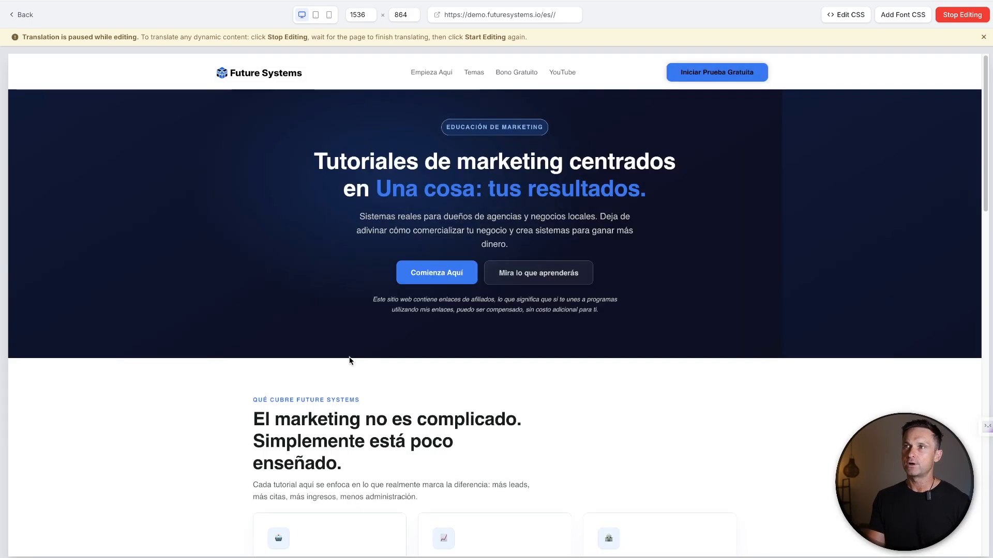
pyautogui.click(26, 16)
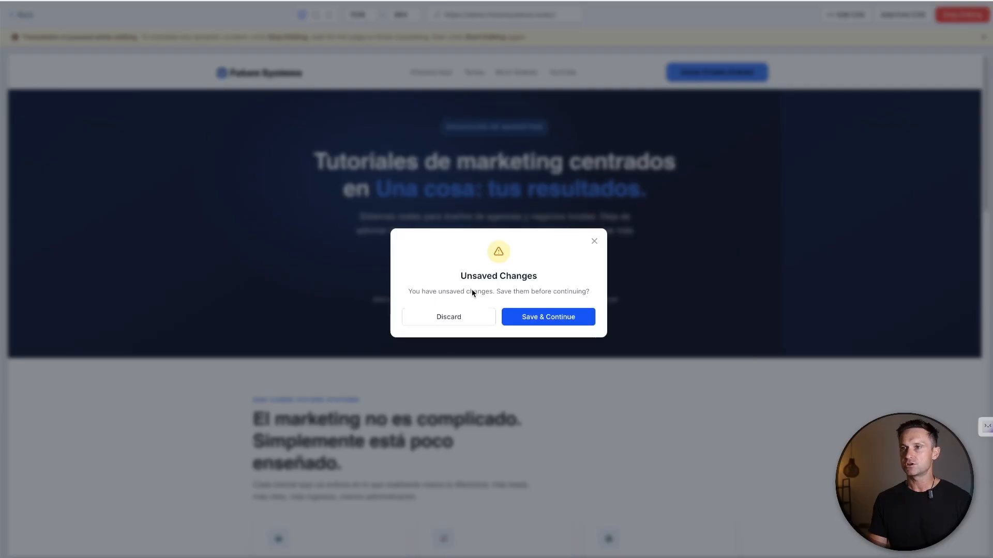
pyautogui.click(469, 319)
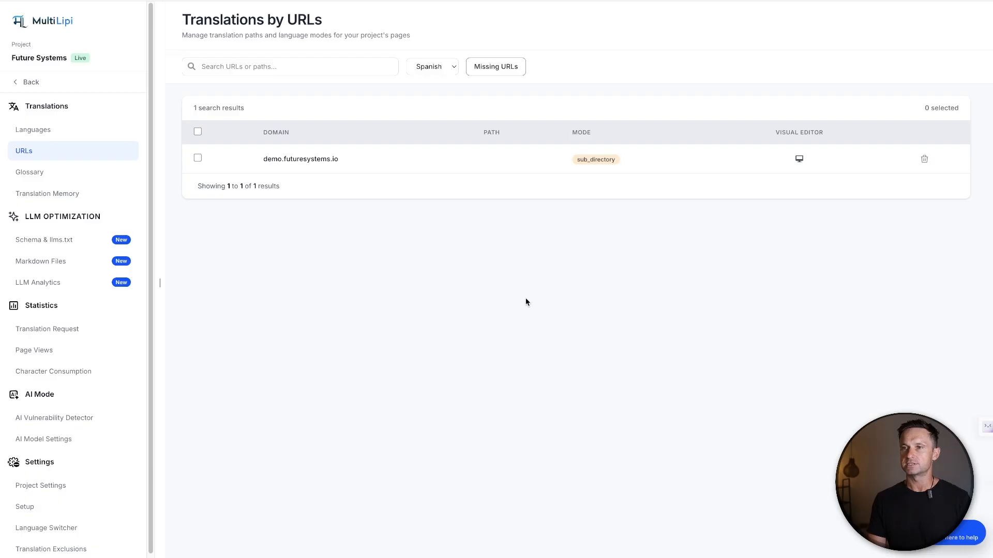
# Start a new glossary term with Future Systems as the source term
pyautogui.click(57, 175)
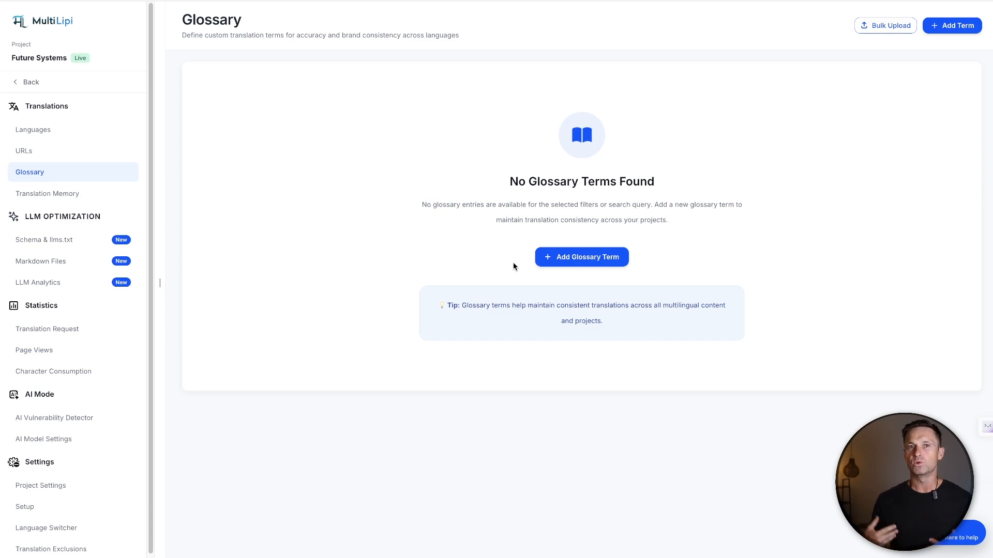
pyautogui.click(615, 258)
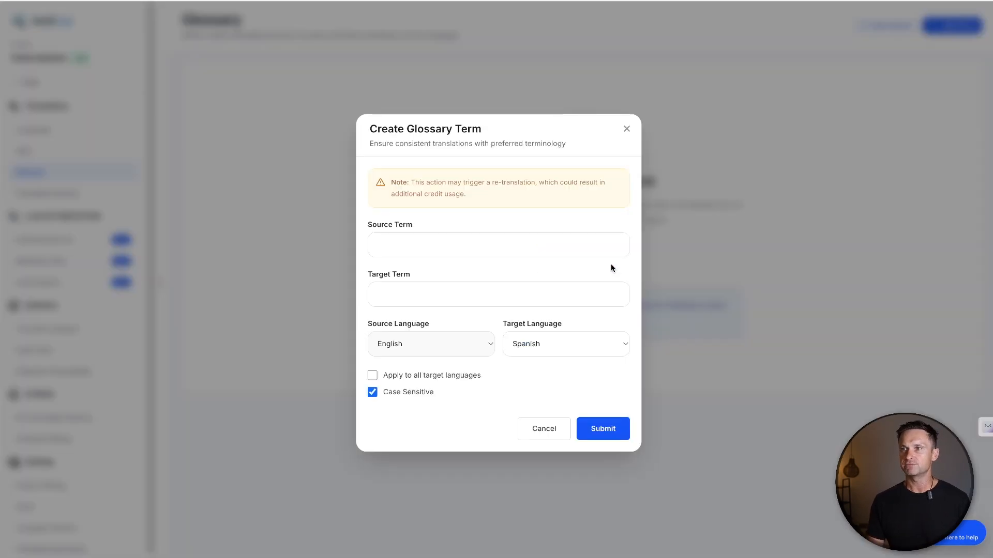
pyautogui.click(442, 239)
pyautogui.write('Future Systems')
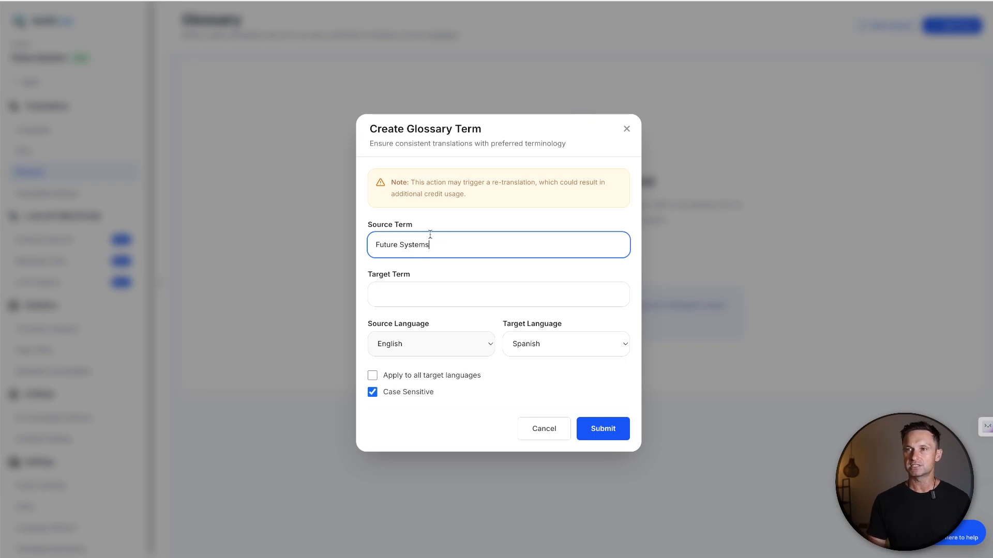
pyautogui.moveTo(371, 244); pyautogui.dragTo(497, 249)
pyautogui.click(496, 245)
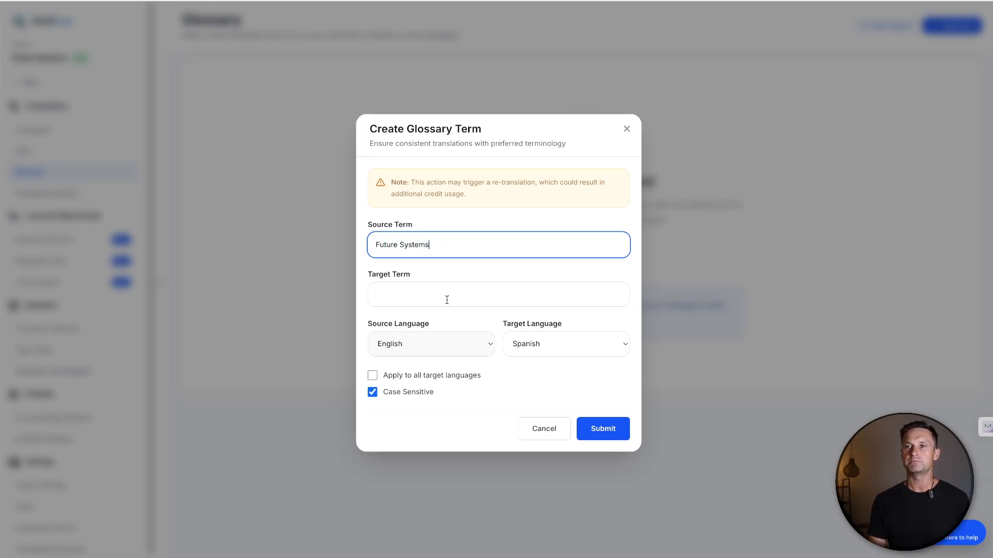
# Set the target term to Future Systems, apply it to all target languages, and submit the glossary term
pyautogui.click(447, 300)
pyautogui.write('Future S')
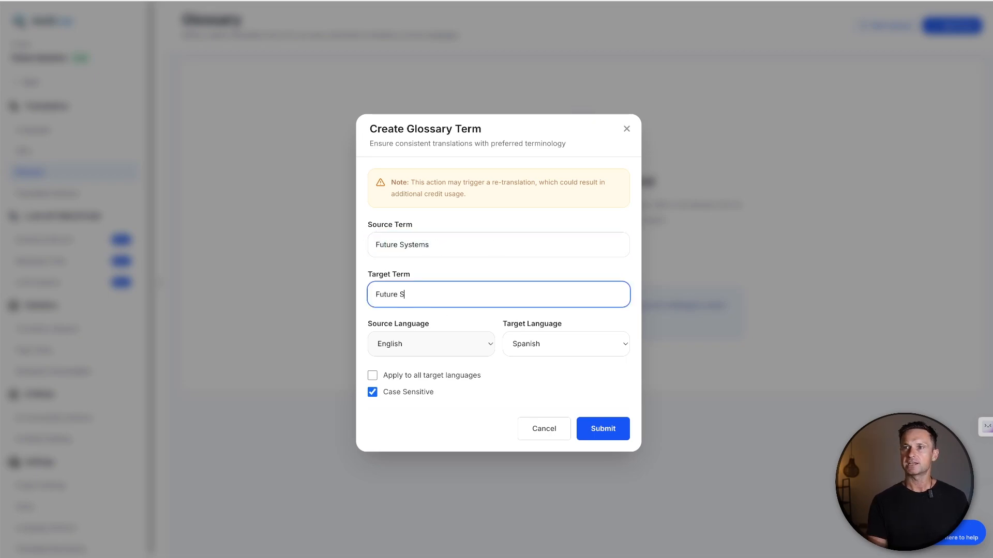
pyautogui.write('ystems')
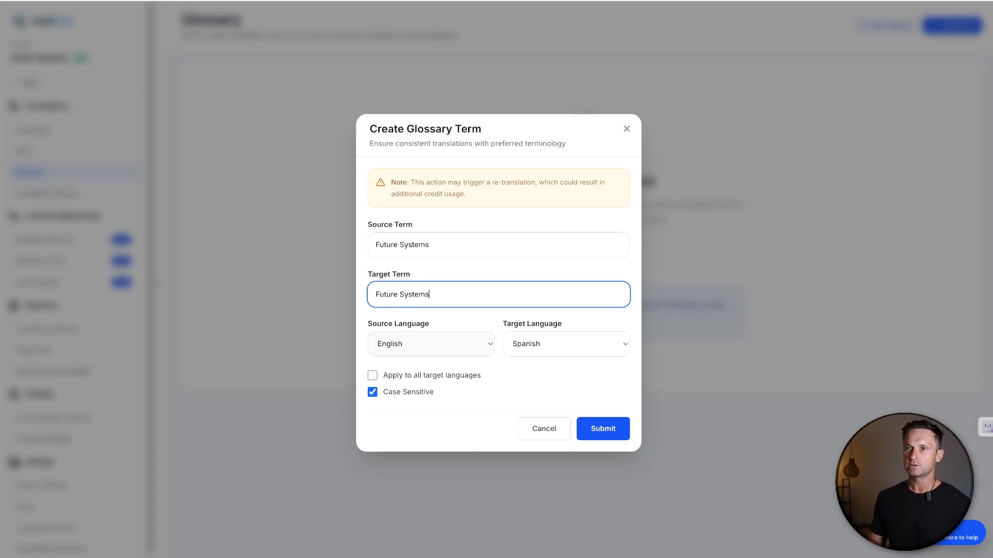
pyautogui.moveTo(441, 290); pyautogui.dragTo(368, 292)
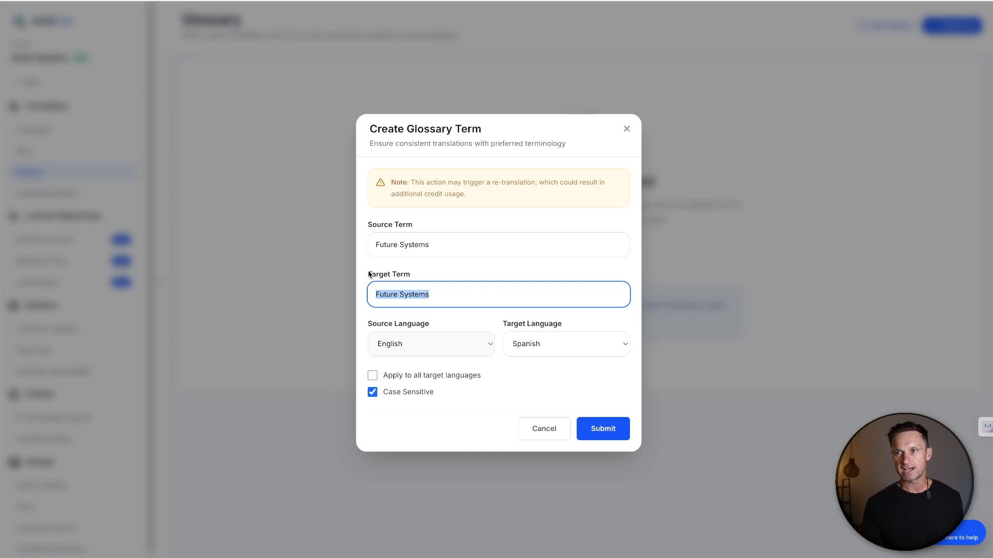
pyautogui.click(388, 380)
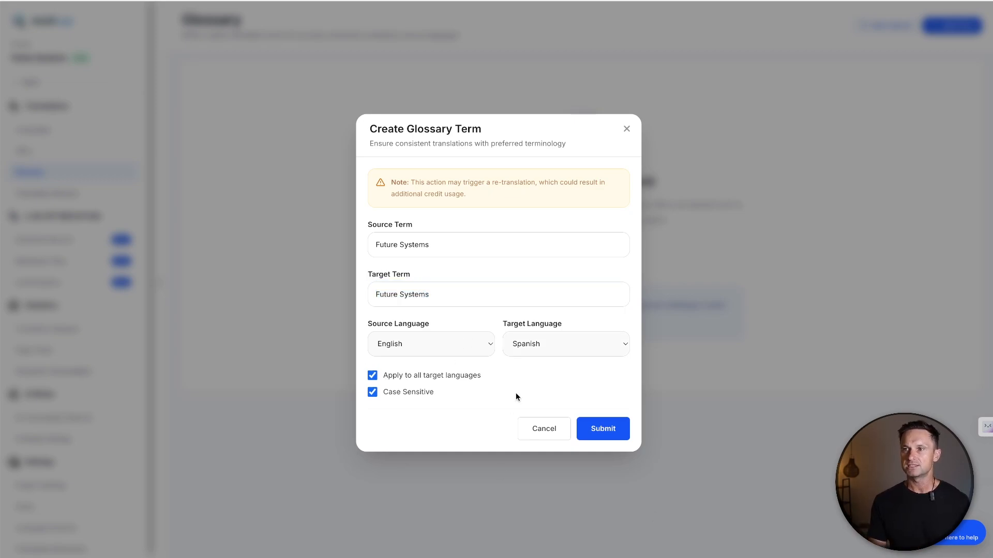
pyautogui.click(583, 436)
pyautogui.click(542, 325)
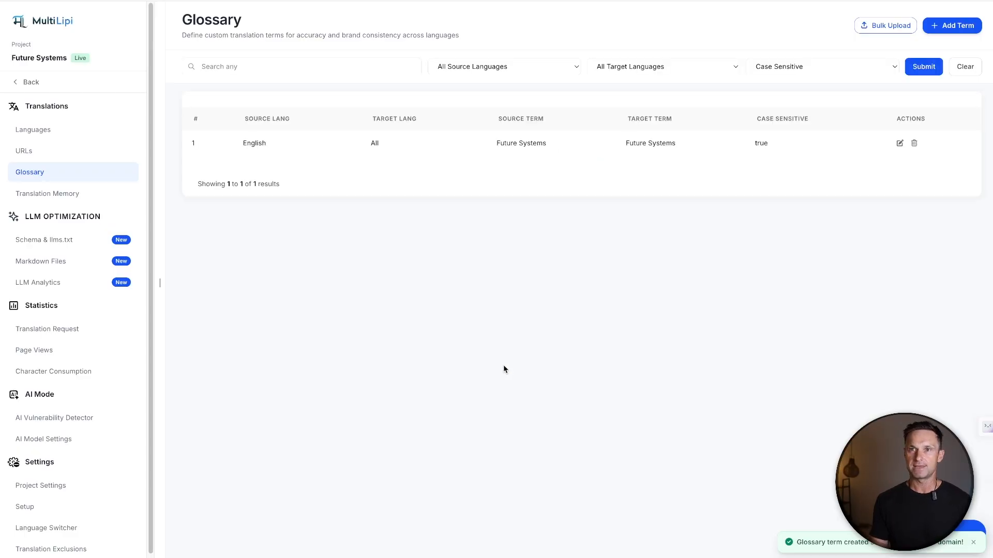
# View the Translation Memory page, and open the Spanish configuration under Schema & llms.txt
pyautogui.click(99, 195)
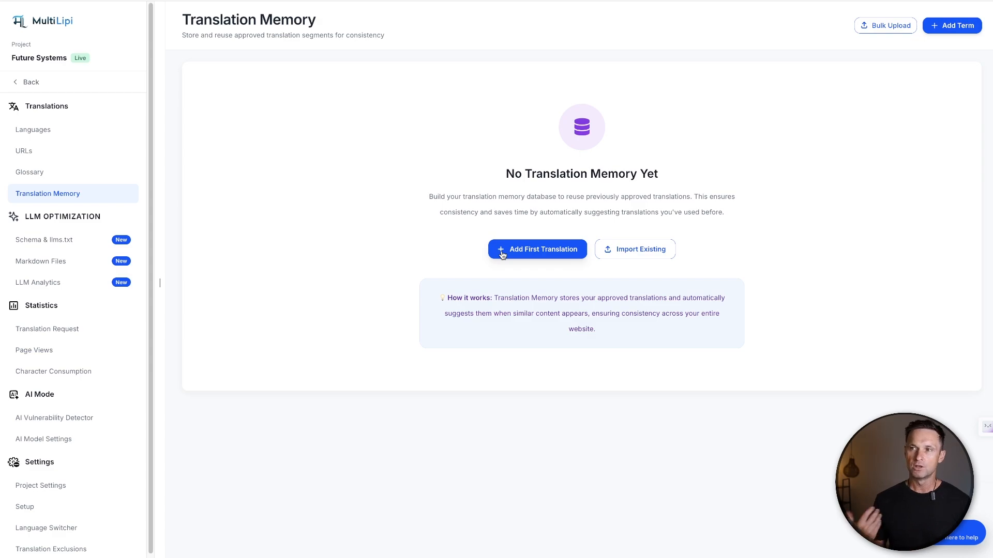
pyautogui.click(69, 241)
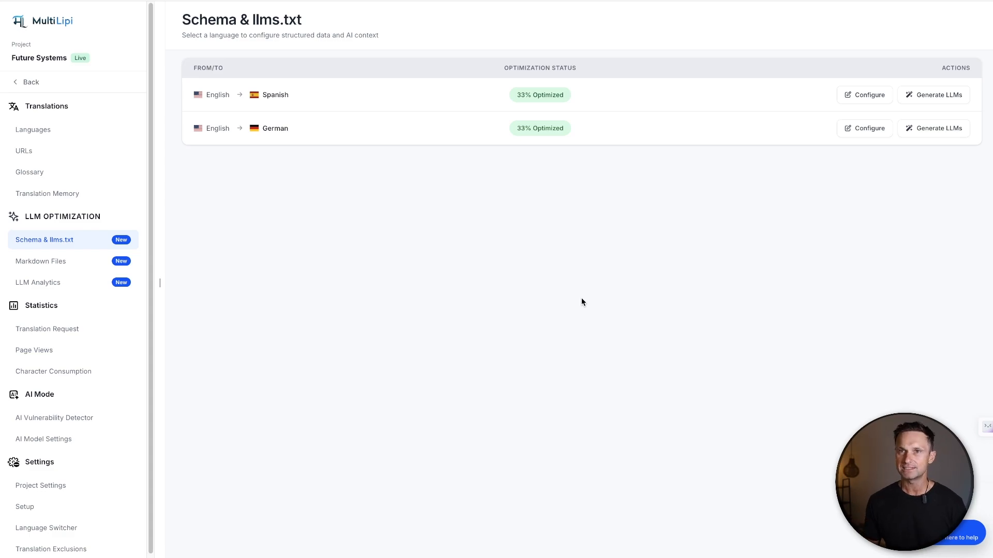
pyautogui.click(863, 95)
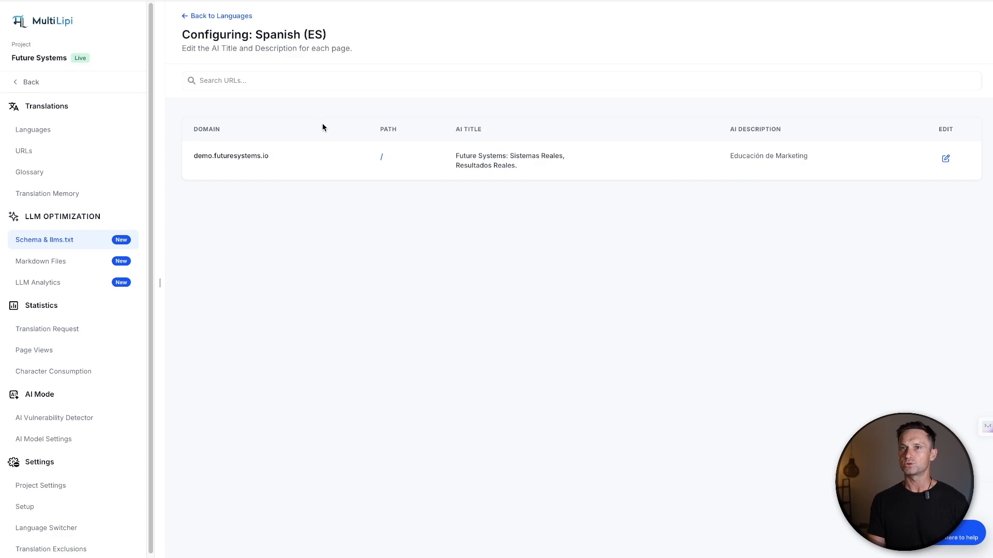
# View the Spanish homepage's AI title and description metadata without saving, and read through the preview of its Spanish Markdown file
pyautogui.click(946, 162)
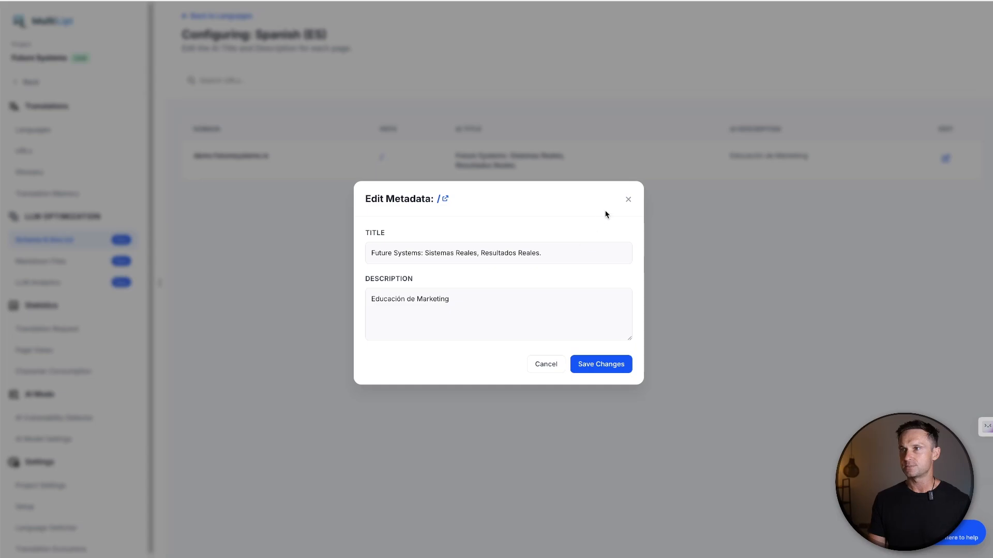
pyautogui.click(627, 200)
pyautogui.click(24, 261)
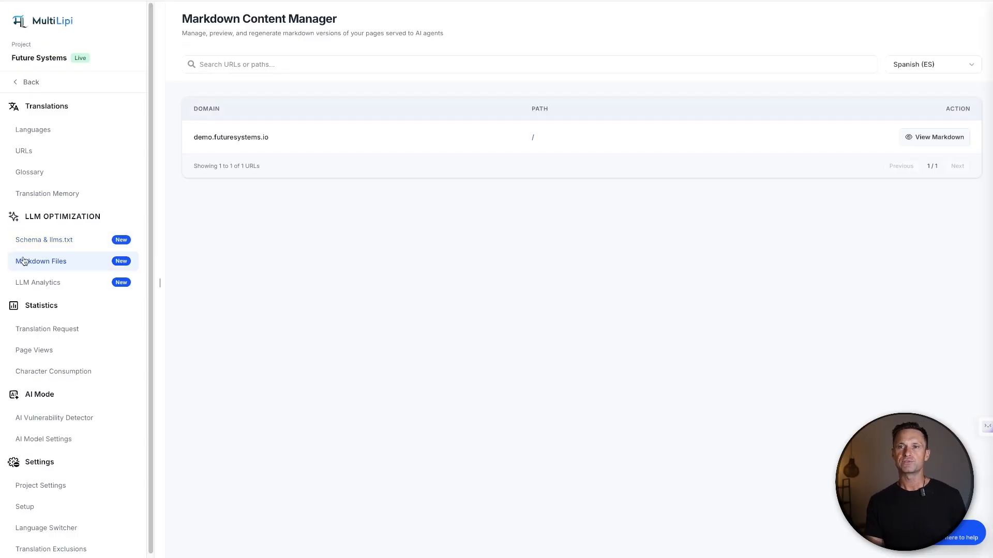
pyautogui.click(931, 138)
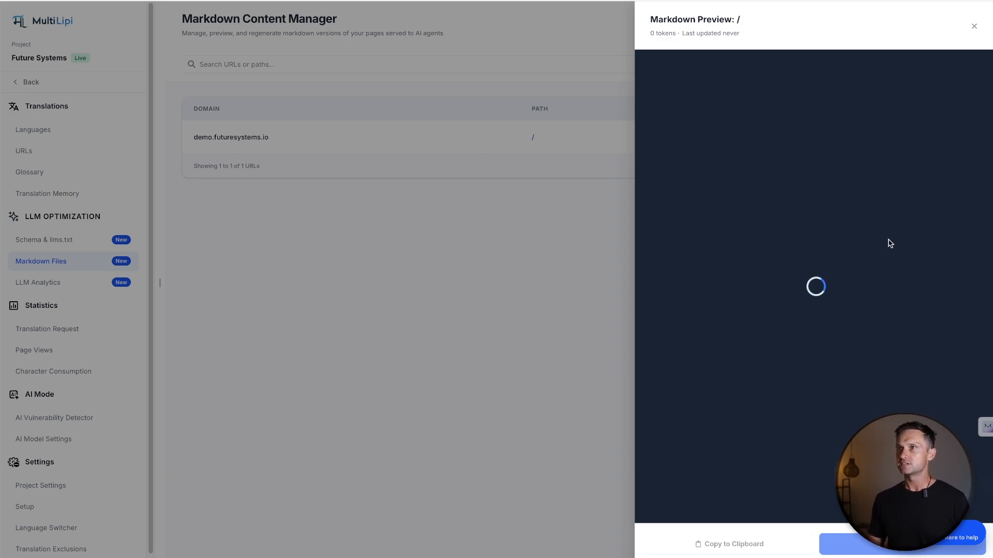
pyautogui.scroll(-10, 862, 194)
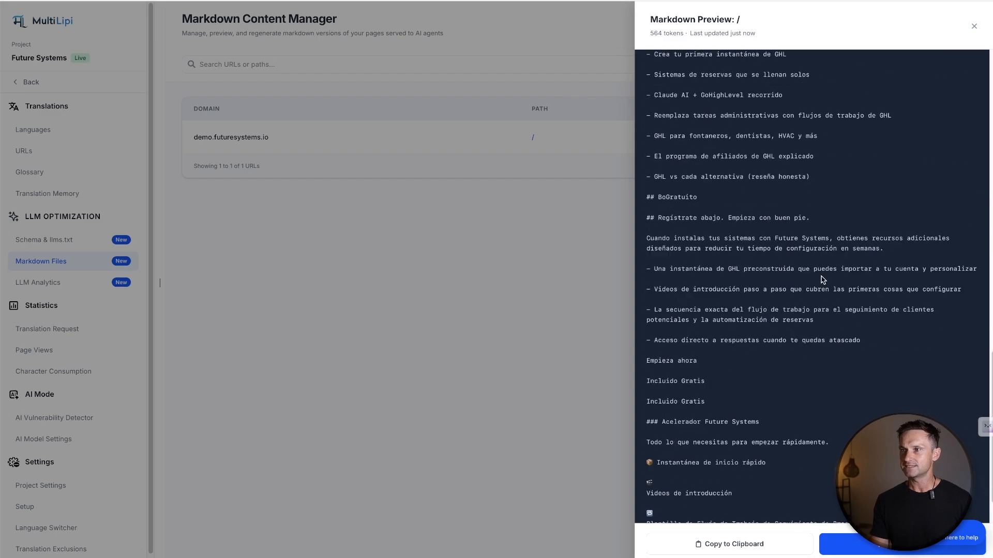
pyautogui.scroll(10, 814, 200)
pyautogui.click(974, 26)
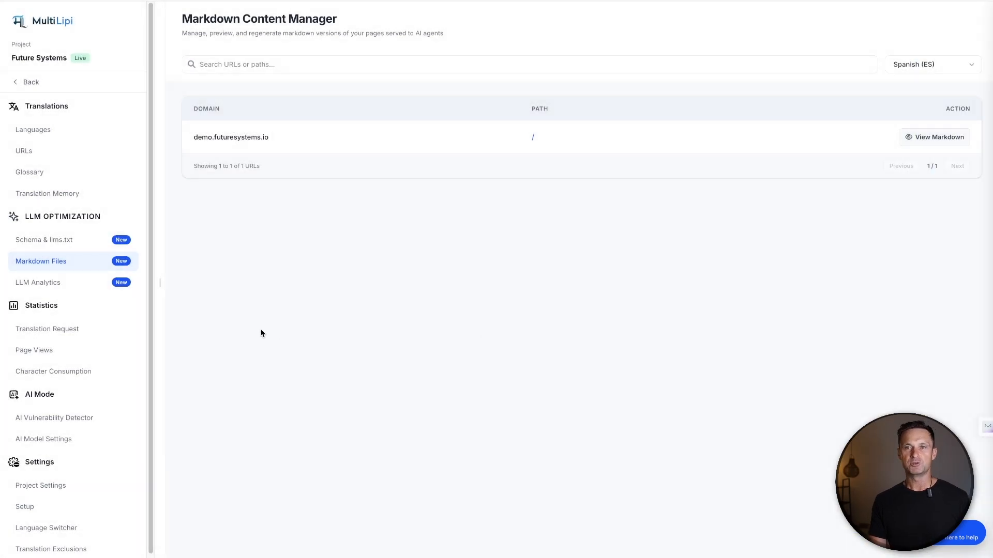
# View the LLM Analytics page with the AI model interaction statistics for the last 7 days
pyautogui.click(57, 287)
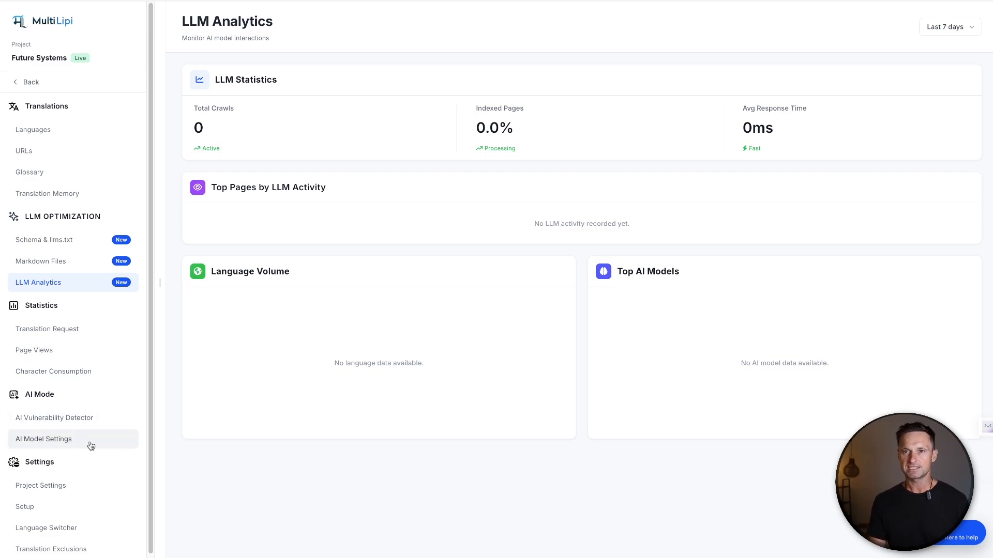
pyautogui.scroll(-1, 59, 494)
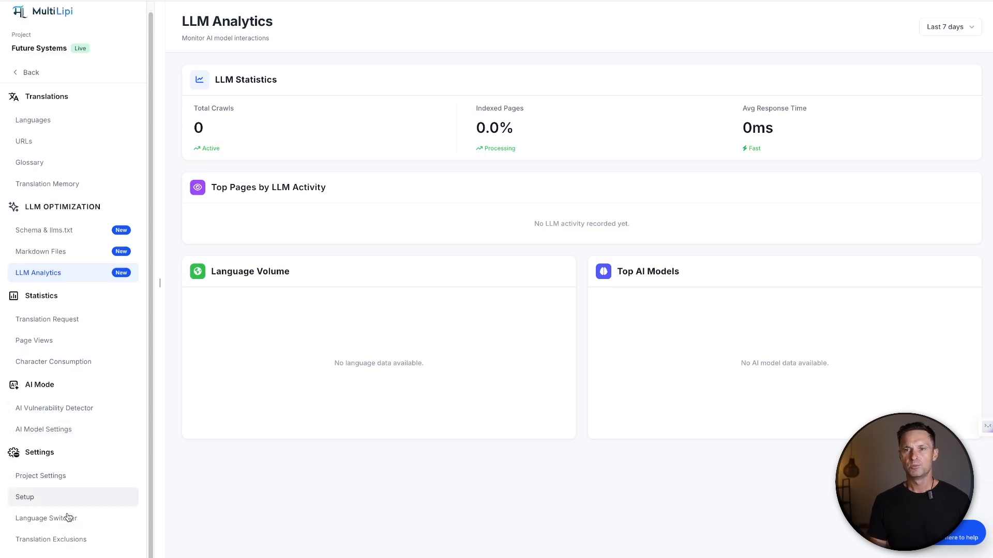